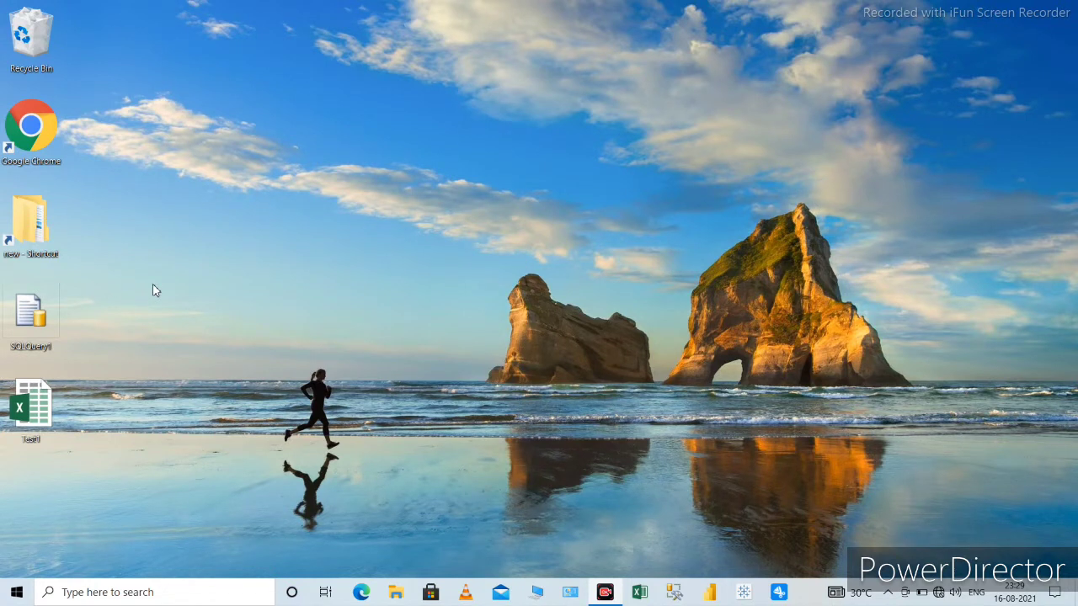
- Open the password-protected Test1 workbook with its password and dismiss the activation notice
{"action": "double_click", "coordinate": [44, 427]}
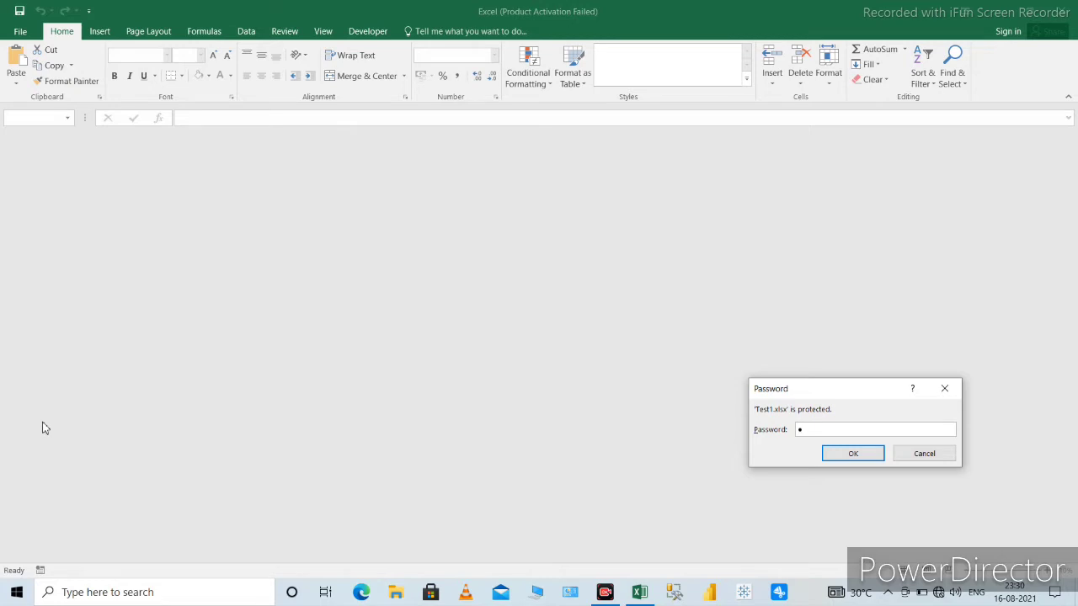
{"action": "key", "text": "Return"}
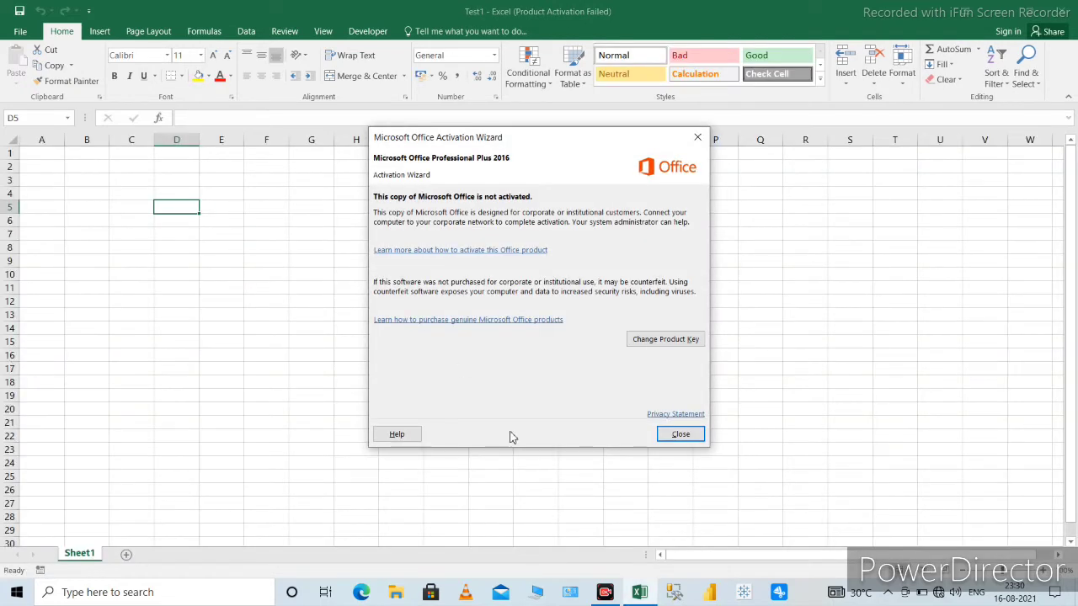
{"action": "left_click", "coordinate": [680, 434]}
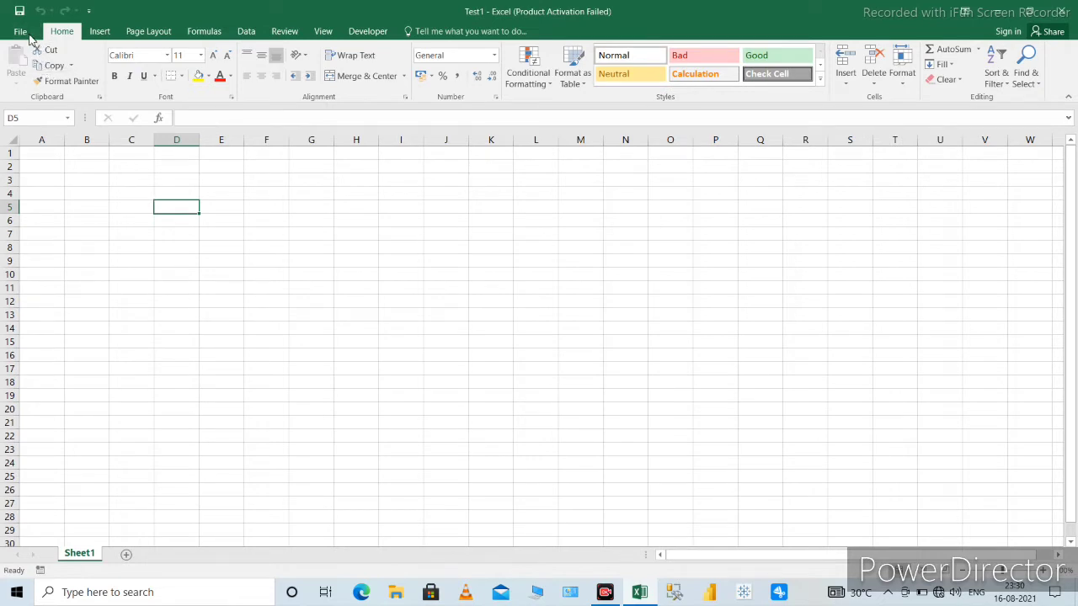
- Clear Test1's opening password under Encrypt with Password and return to the worksheet
{"action": "left_click", "coordinate": [22, 33]}
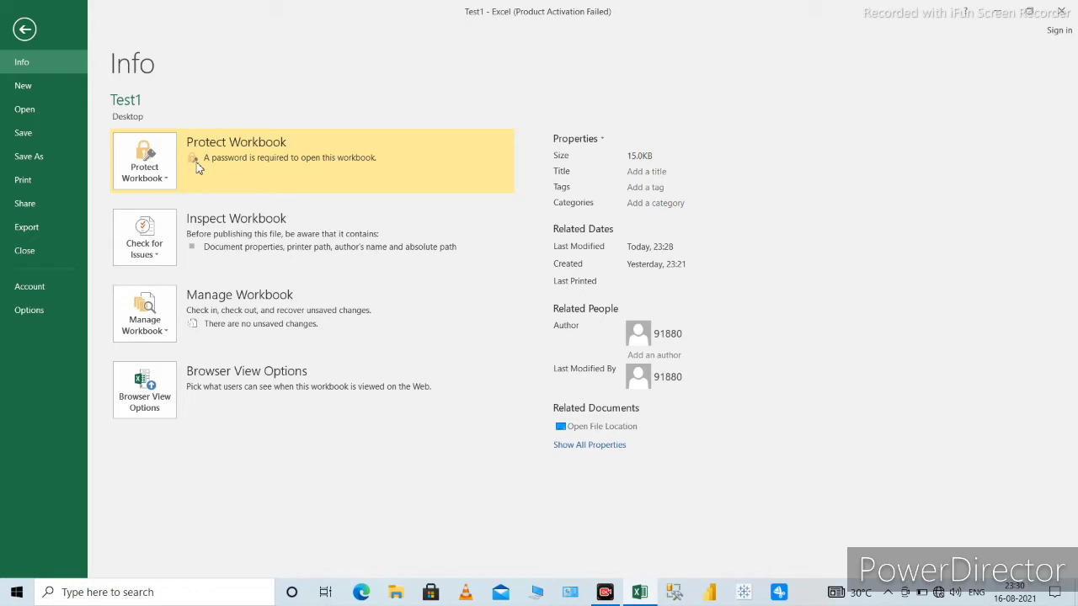
{"action": "left_click", "coordinate": [145, 165]}
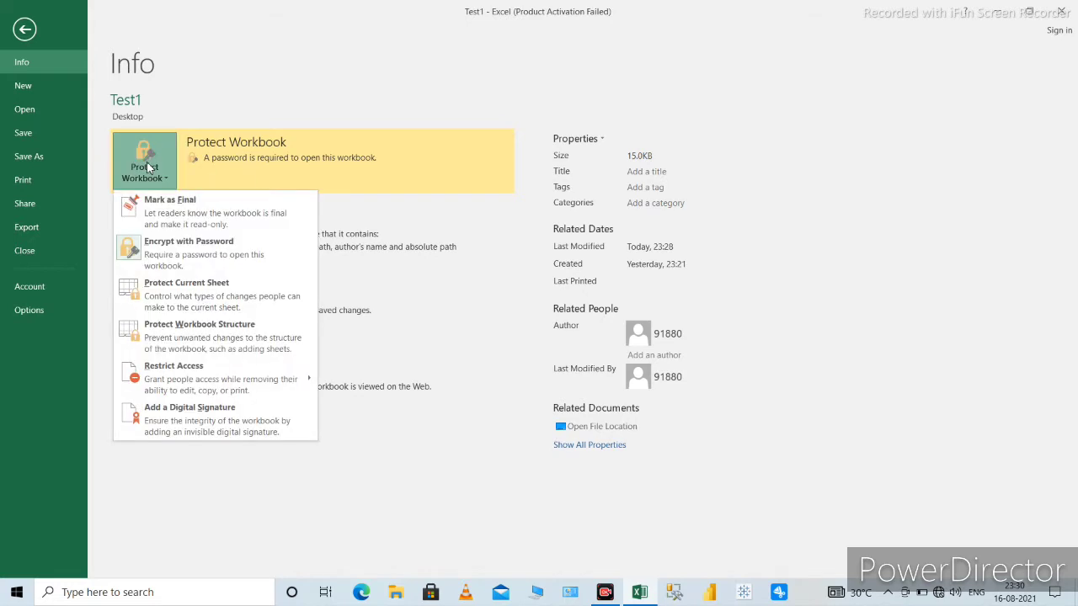
{"action": "left_click", "coordinate": [172, 259]}
{"action": "type", "text": "1"}
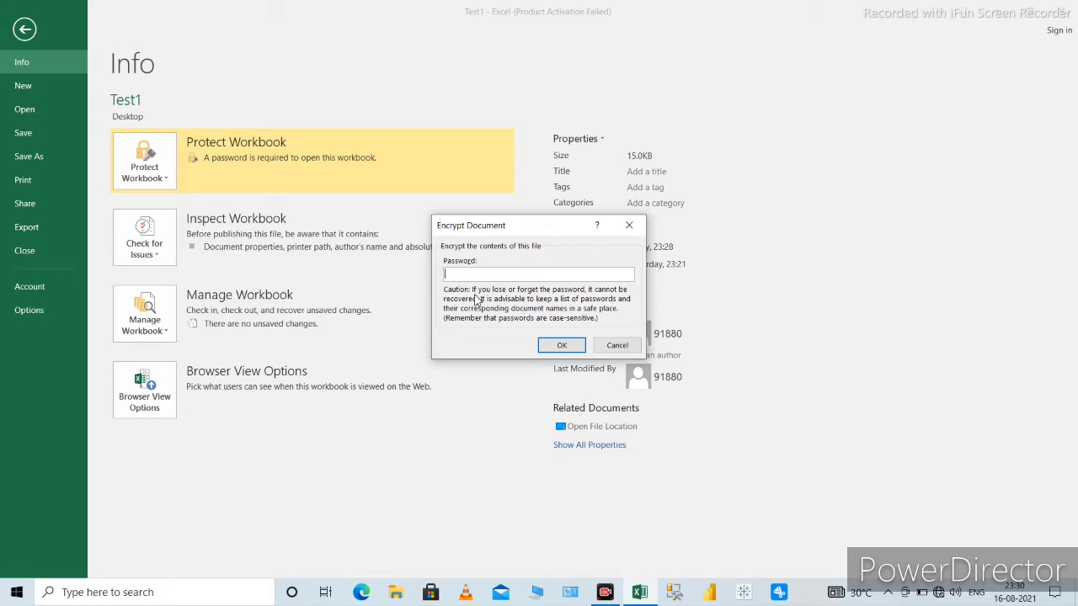
{"action": "key", "text": "Return"}
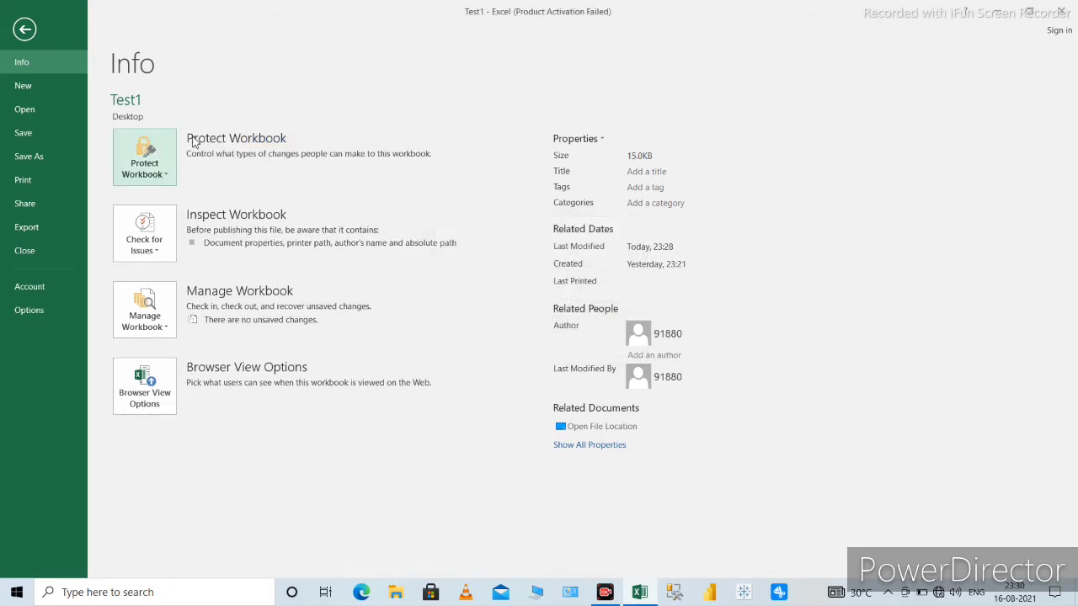
{"action": "left_click", "coordinate": [25, 30]}
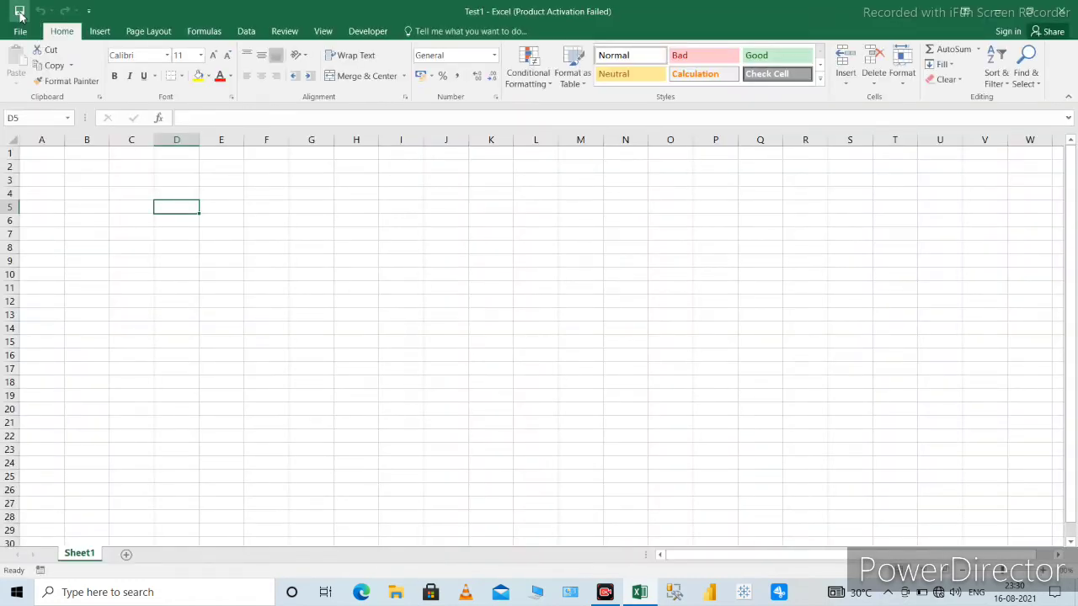
- Close Excel, reopen Test1 from the desktop without a password, and dismiss the activation notice
{"action": "left_click", "coordinate": [1062, 10]}
{"action": "double_click", "coordinate": [12, 406]}
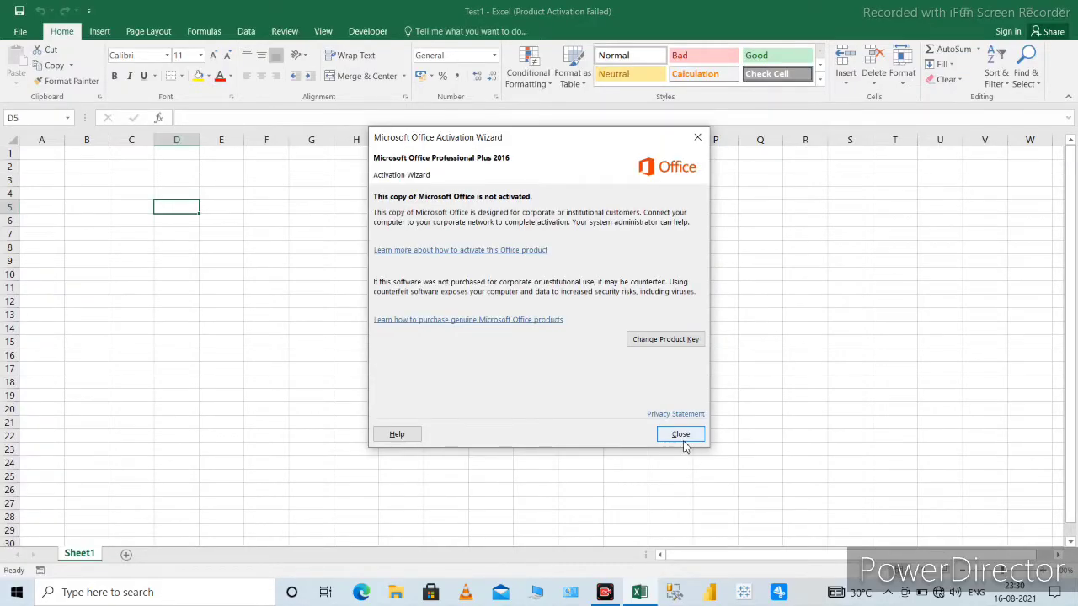
{"action": "left_click", "coordinate": [684, 436]}
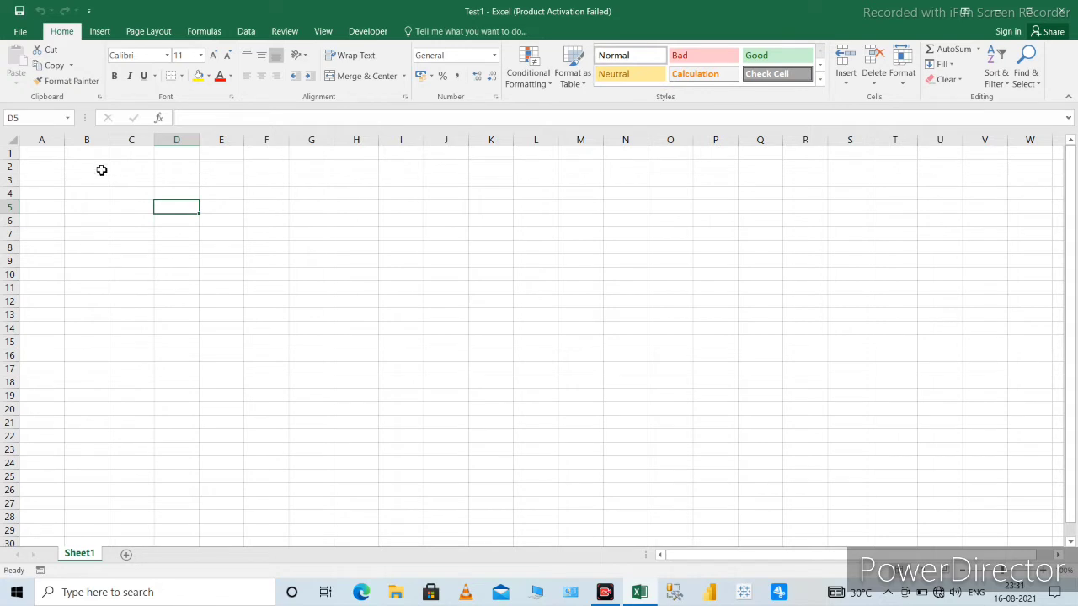
- Enter a sample name in cell B2
{"action": "left_click", "coordinate": [101, 169]}
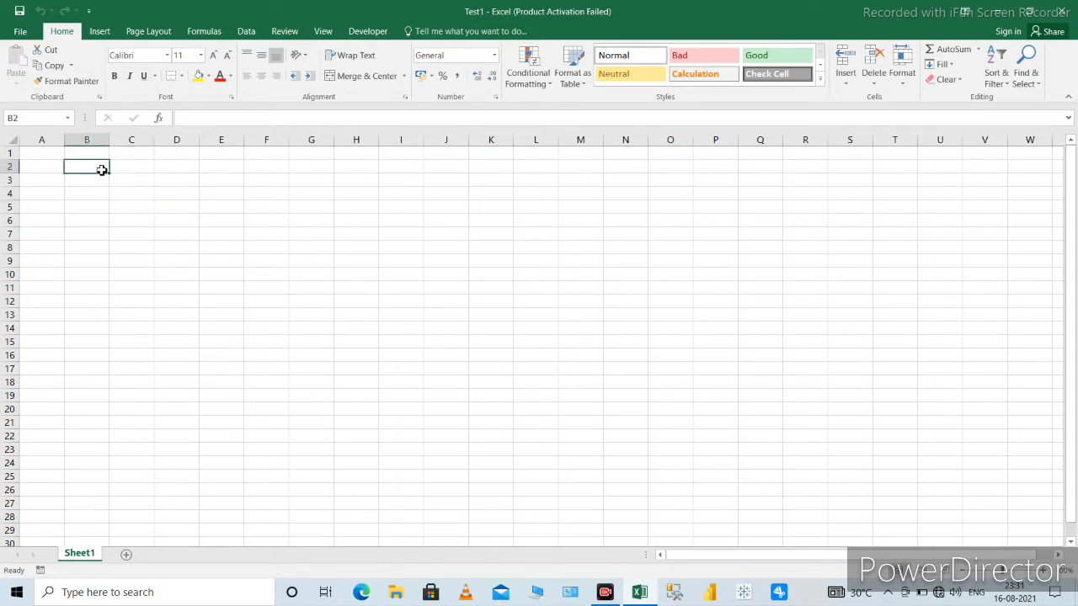
{"action": "type", "text": "A"}
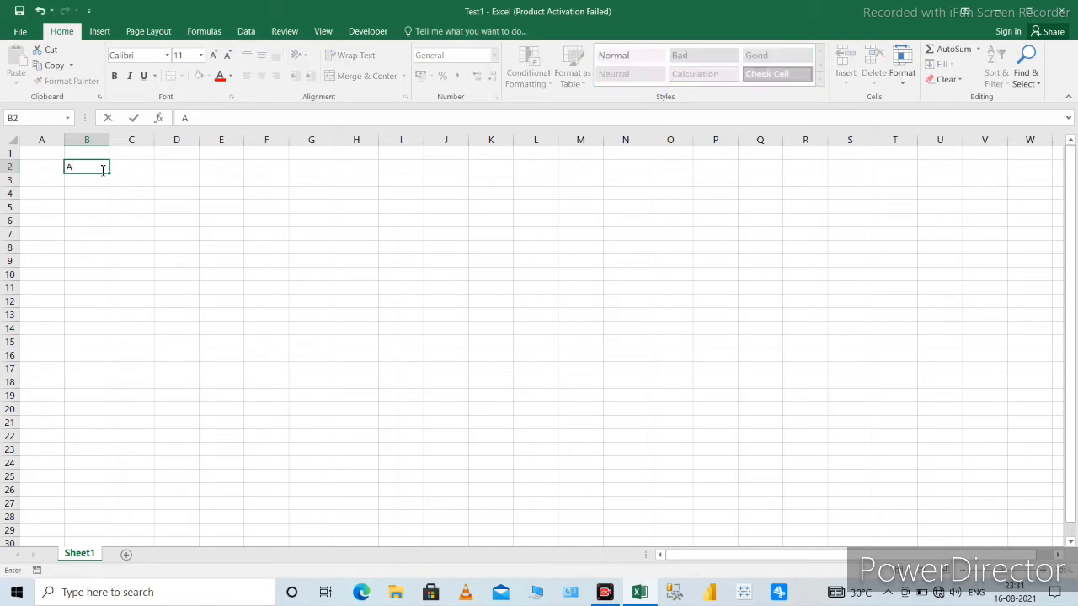
{"action": "type", "text": "mit Kum"}
{"action": "type", "text": "ar"}
{"action": "key", "text": "Tab"}
- Move the name from B2 to cell F4 by cut and paste
{"action": "left_click", "coordinate": [101, 168]}
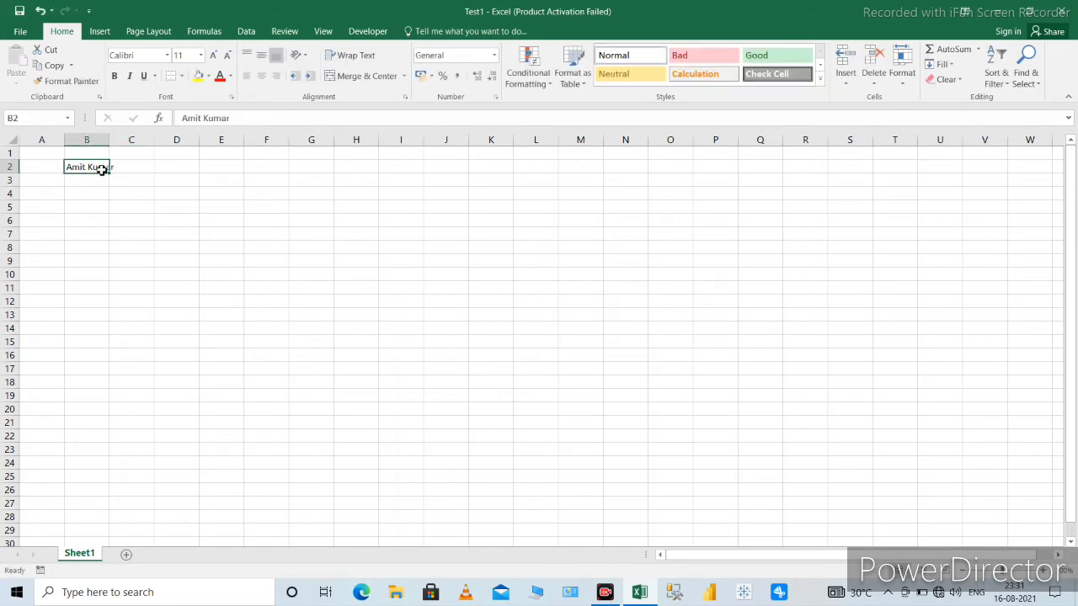
{"action": "key", "text": "ctrl+c"}
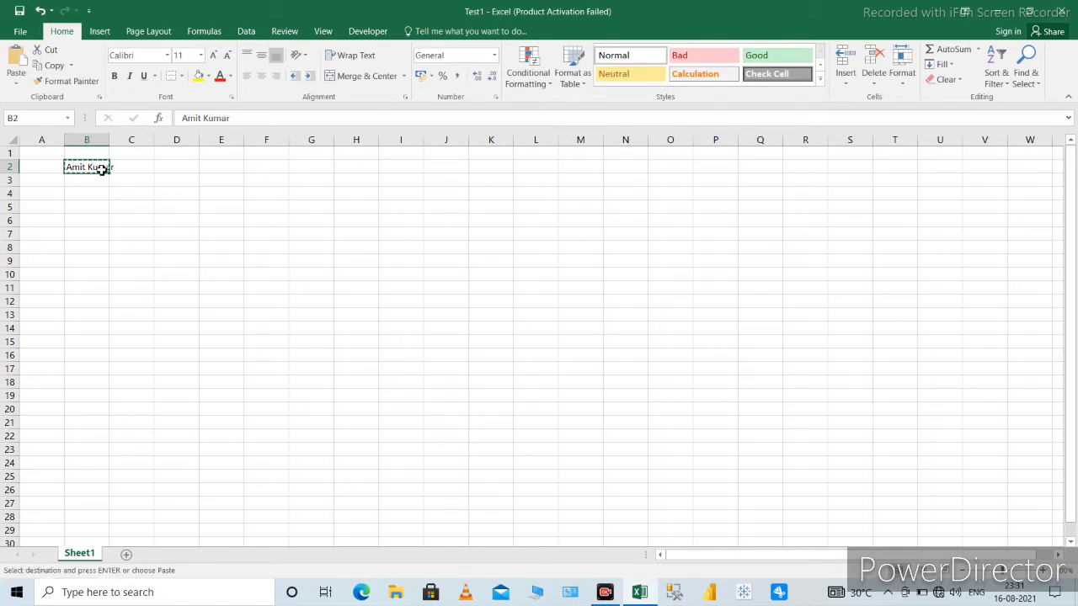
{"action": "key", "text": "Right"}
{"action": "key", "text": "Right"}
{"action": "key", "text": "Right"}
{"action": "key", "text": "Down"}
{"action": "key", "text": "Down"}
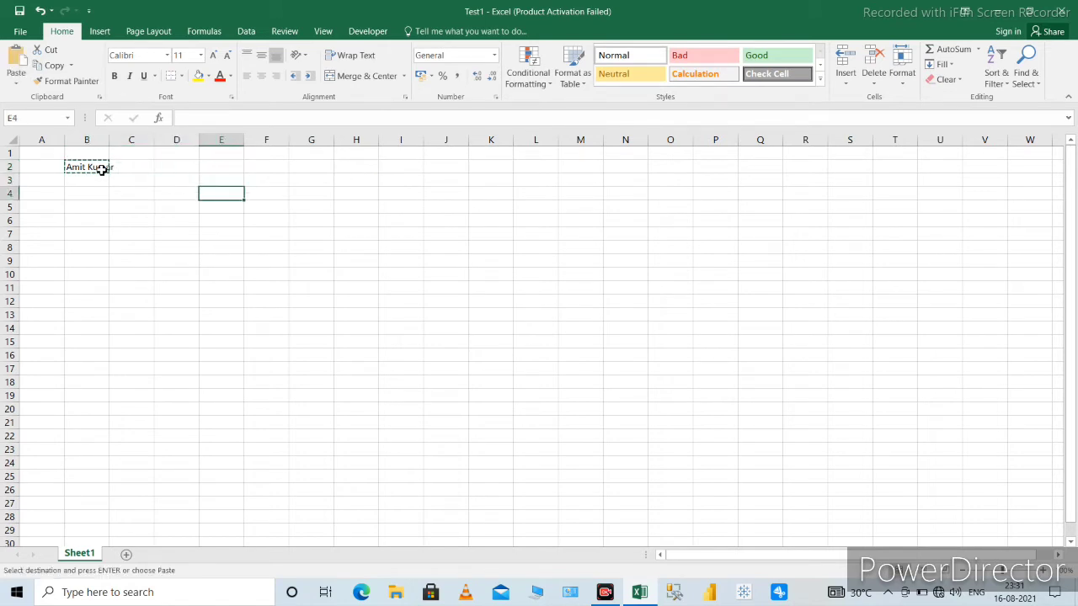
{"action": "key", "text": "Right"}
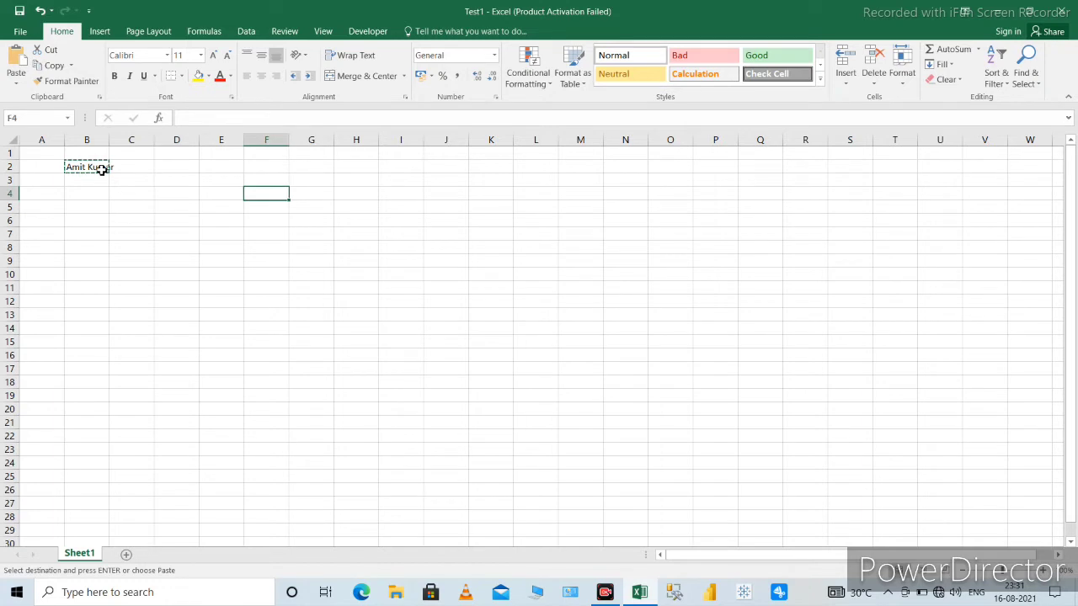
{"action": "key", "text": "ctrl+v"}
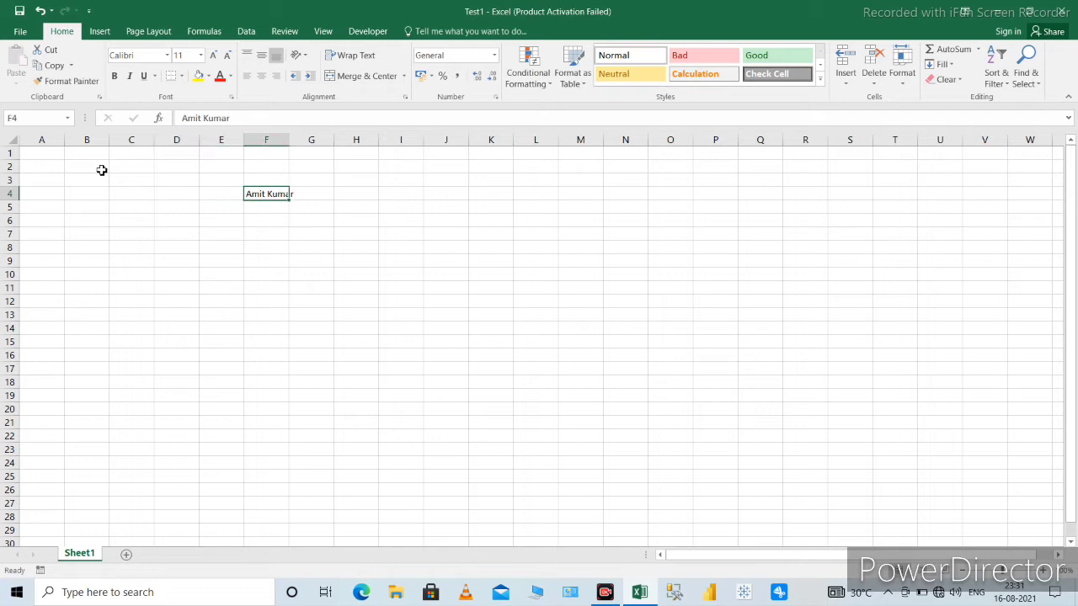
- Copy the name in F4 into cell C3
{"action": "left_click", "coordinate": [73, 67]}
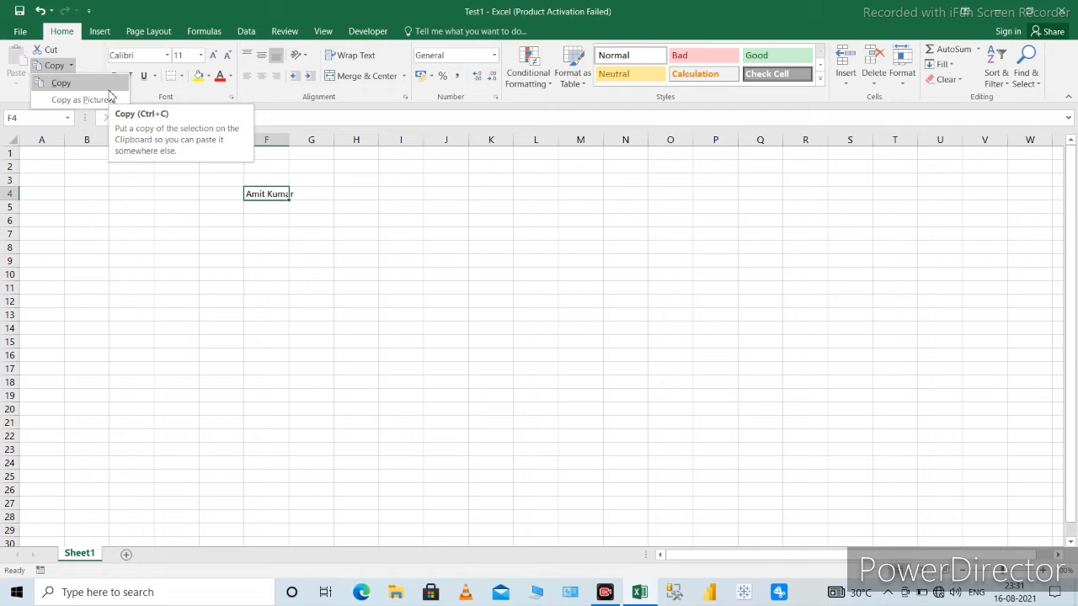
{"action": "left_click", "coordinate": [280, 198]}
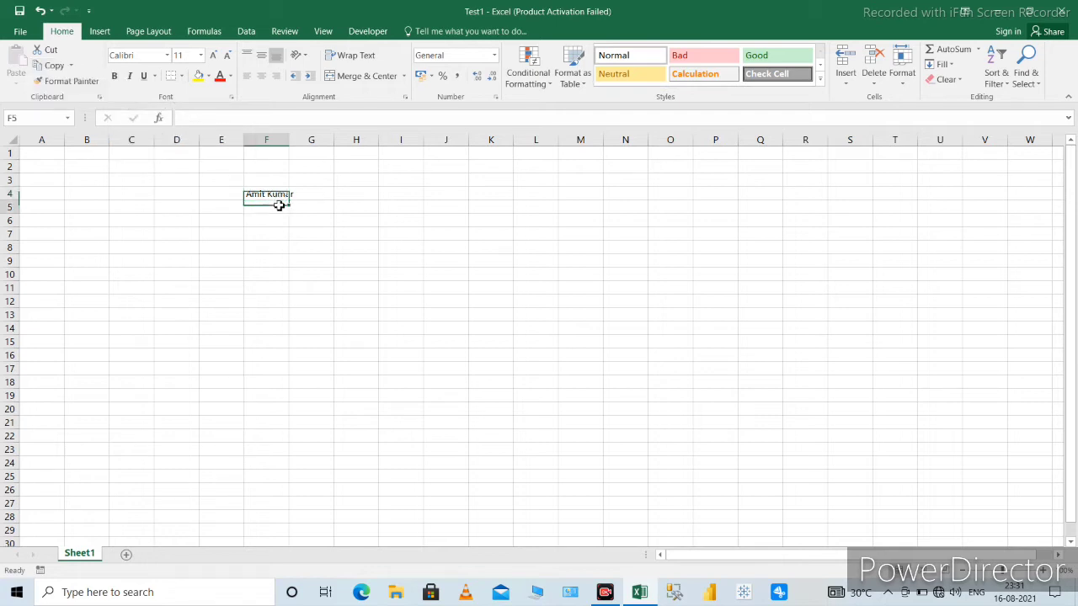
{"action": "left_click_drag", "start_coordinate": [280, 198], "coordinate": [281, 195]}
{"action": "key", "text": "ctrl+c"}
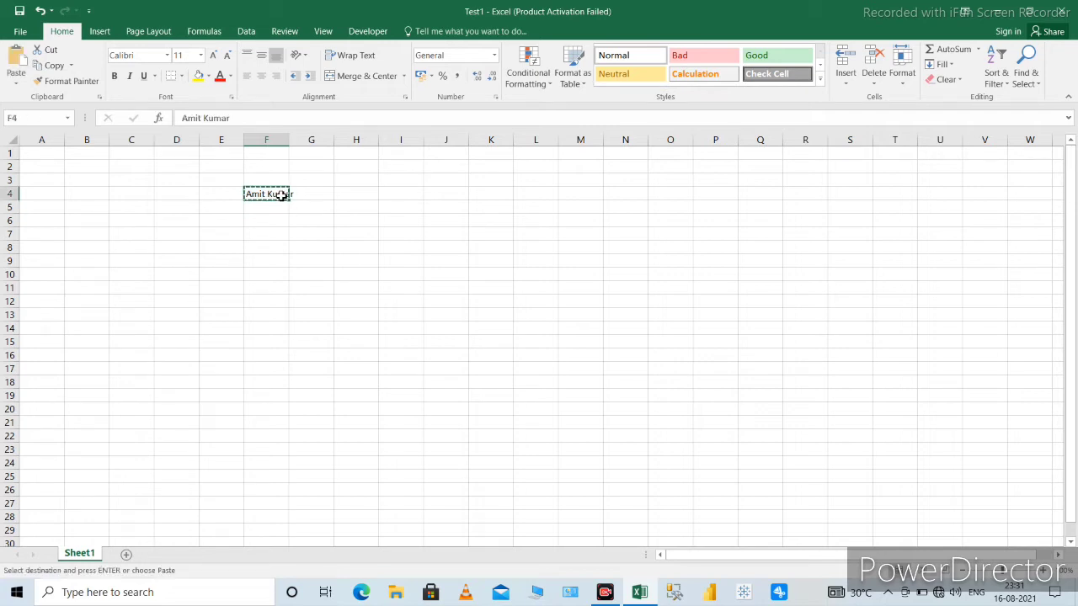
{"action": "left_click", "coordinate": [117, 183]}
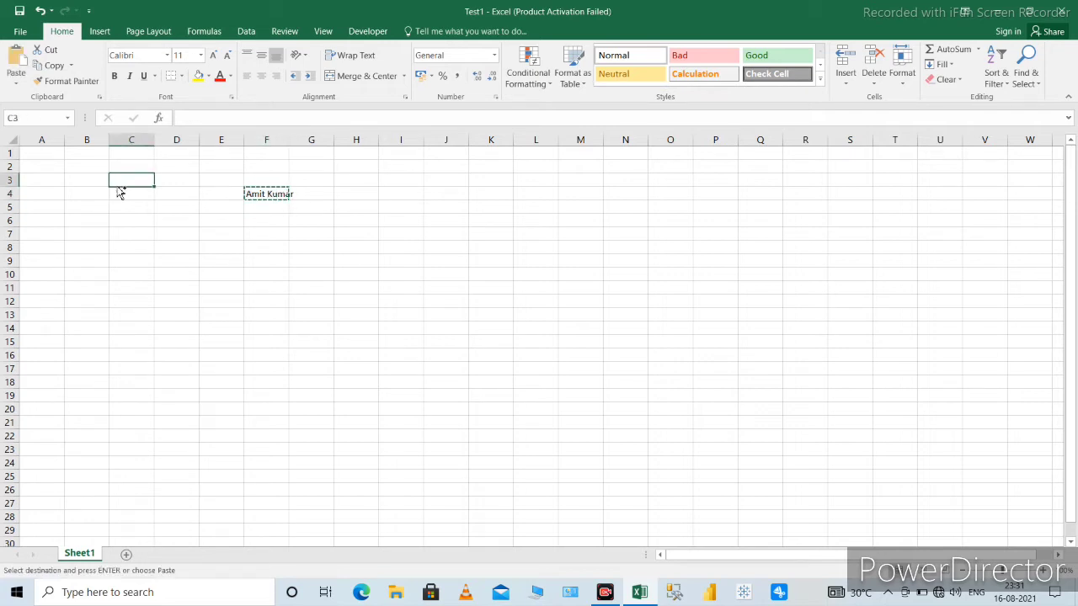
{"action": "key", "text": "ctrl+v"}
- Paste the name into every cell from A4 to A11, then move back to F4
{"action": "key", "text": "Right"}
{"action": "key", "text": "Right"}
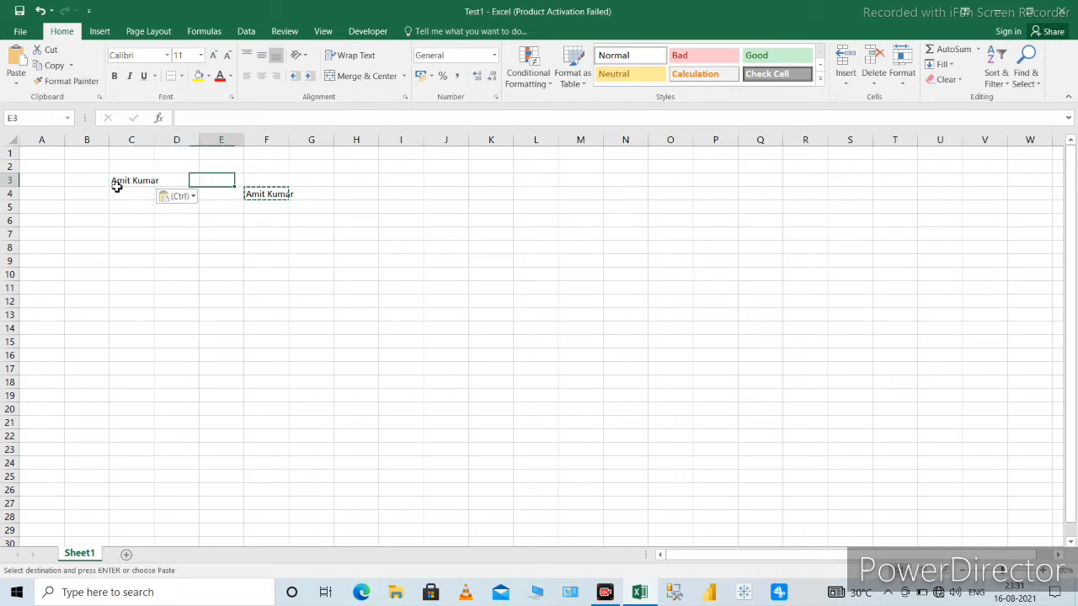
{"action": "key", "text": "Right"}
{"action": "key", "text": "Down"}
{"action": "key", "text": "Left"}
{"action": "key", "text": "Left"}
{"action": "key", "text": "Left"}
{"action": "key", "text": "Left"}
{"action": "key", "text": "Left"}
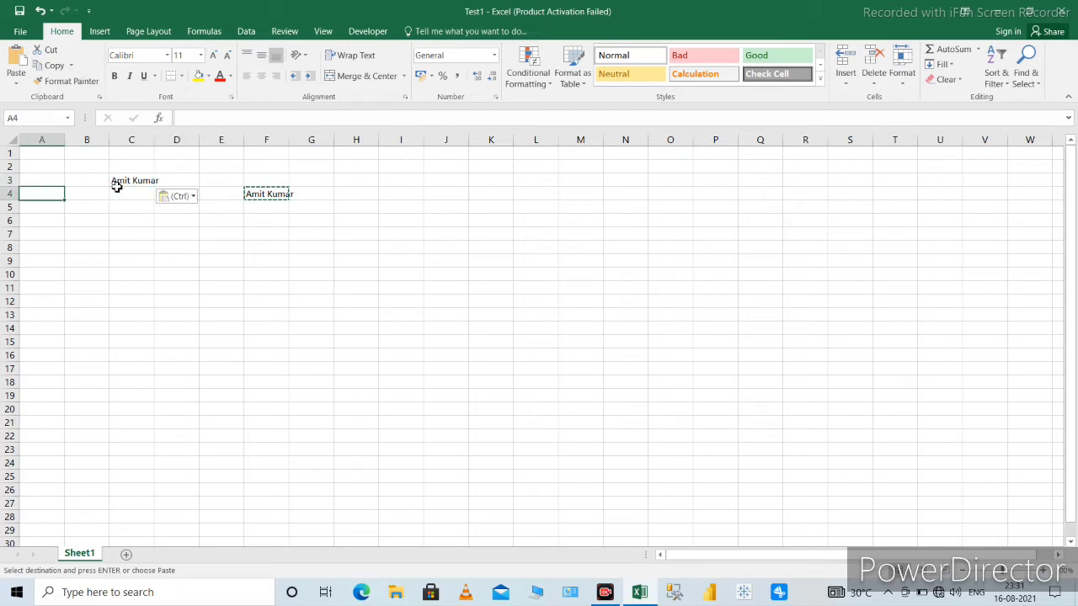
{"action": "key", "text": "shift+Down"}
{"action": "key", "text": "shift+Down"}
{"action": "key", "text": "shift+Down"}
{"action": "key", "text": "shift+Down"}
{"action": "key", "text": "shift+Down"}
{"action": "key", "text": "shift+Down"}
{"action": "key", "text": "Return"}
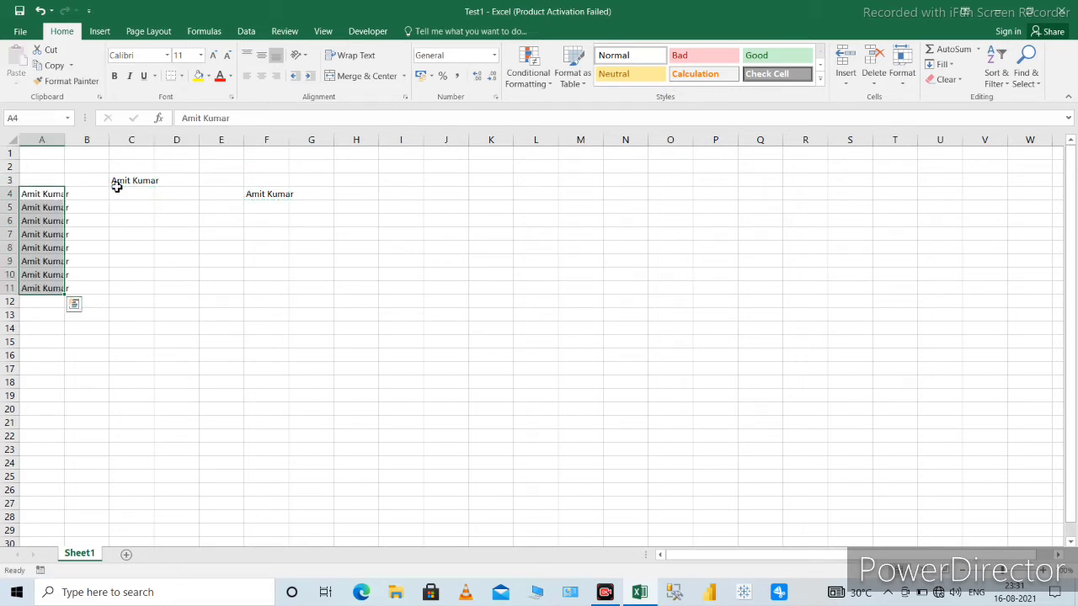
{"action": "key", "text": "Right"}
{"action": "key", "text": "Right"}
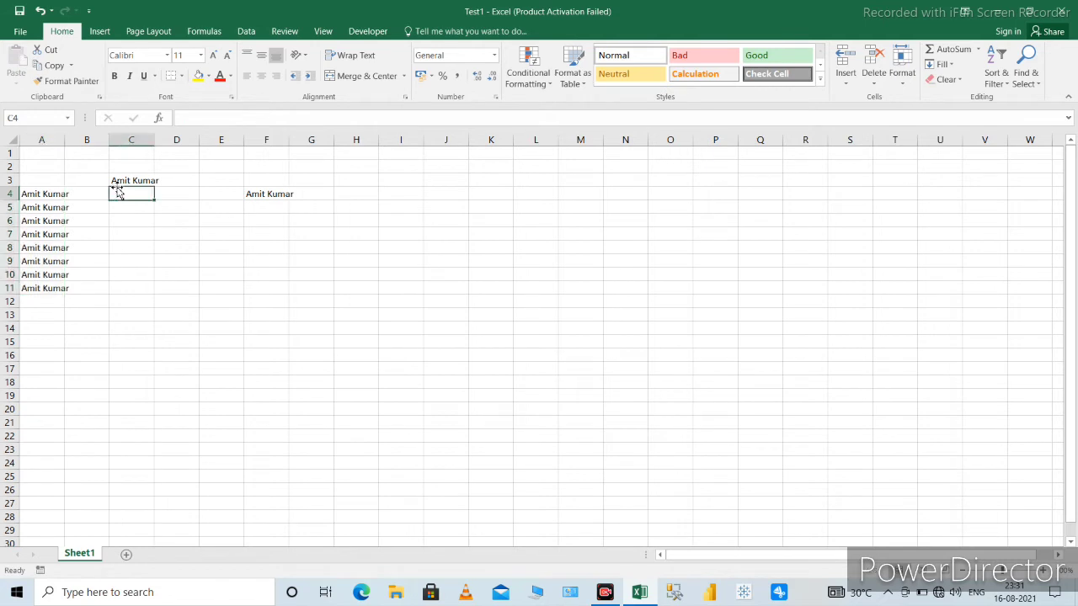
{"action": "key", "text": "Left"}
{"action": "key", "text": "Left"}
{"action": "key", "text": "Right"}
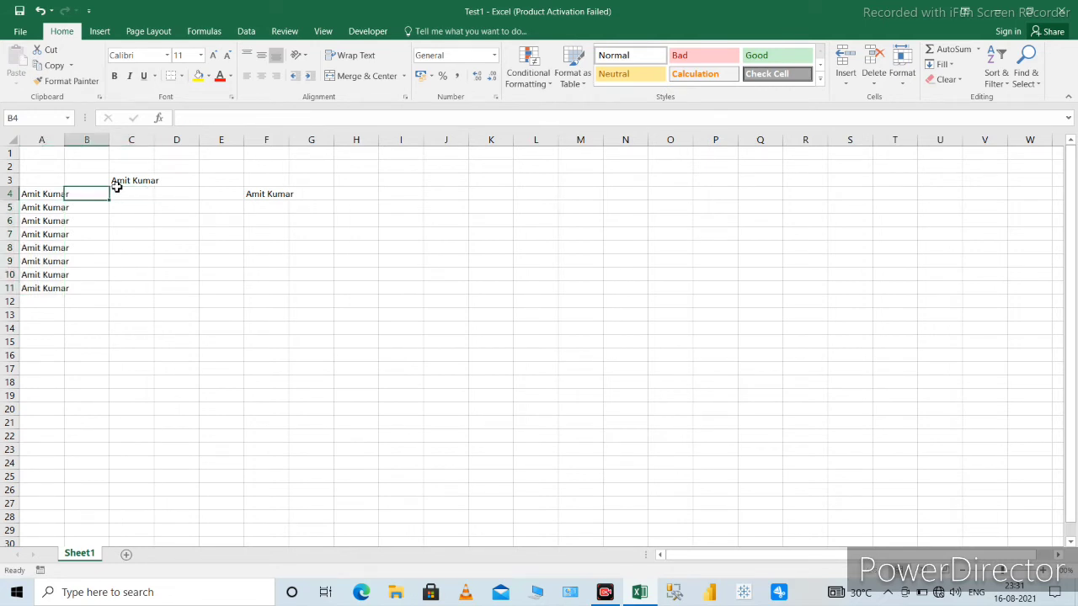
{"action": "key", "text": "Right"}
{"action": "key", "text": "Left"}
{"action": "key", "text": "Right"}
{"action": "key", "text": "Right"}
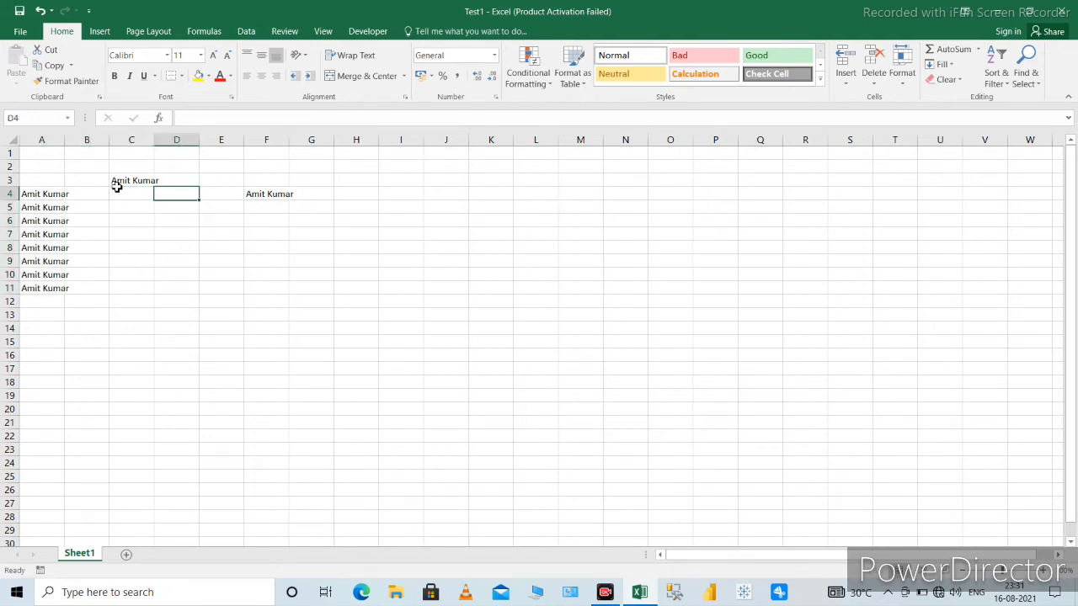
{"action": "key", "text": "Right"}
{"action": "key", "text": "Right"}
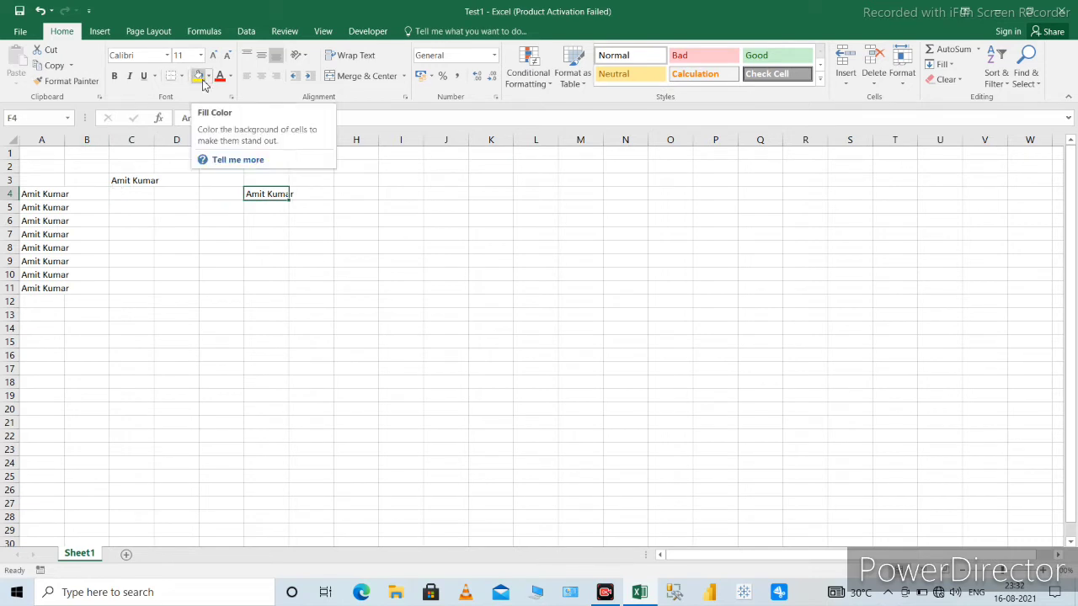
{"action": "left_click", "coordinate": [199, 76]}
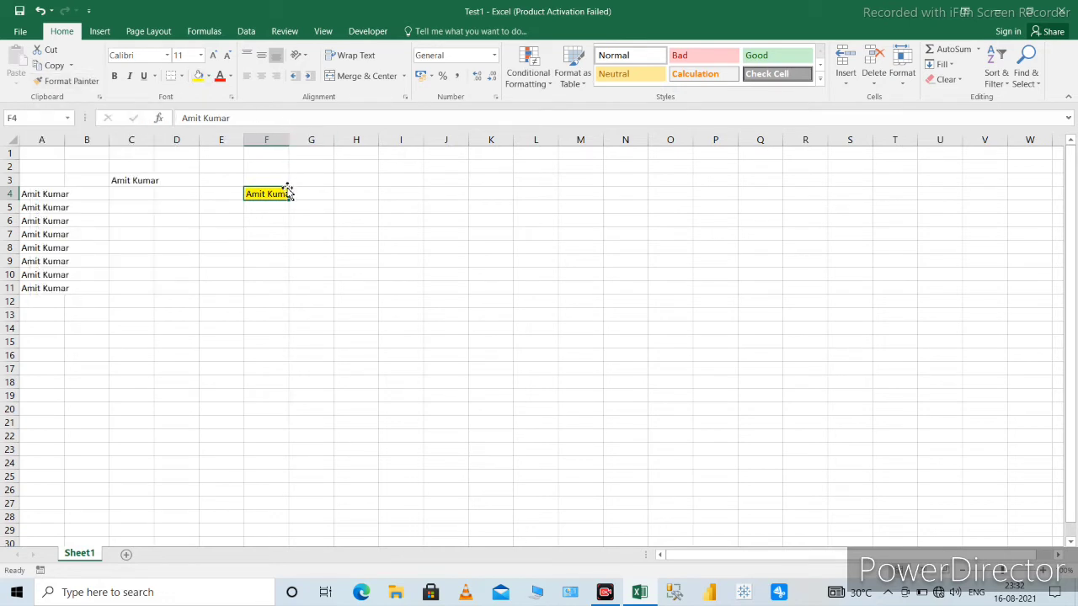
{"action": "key", "text": "ctrl+c"}
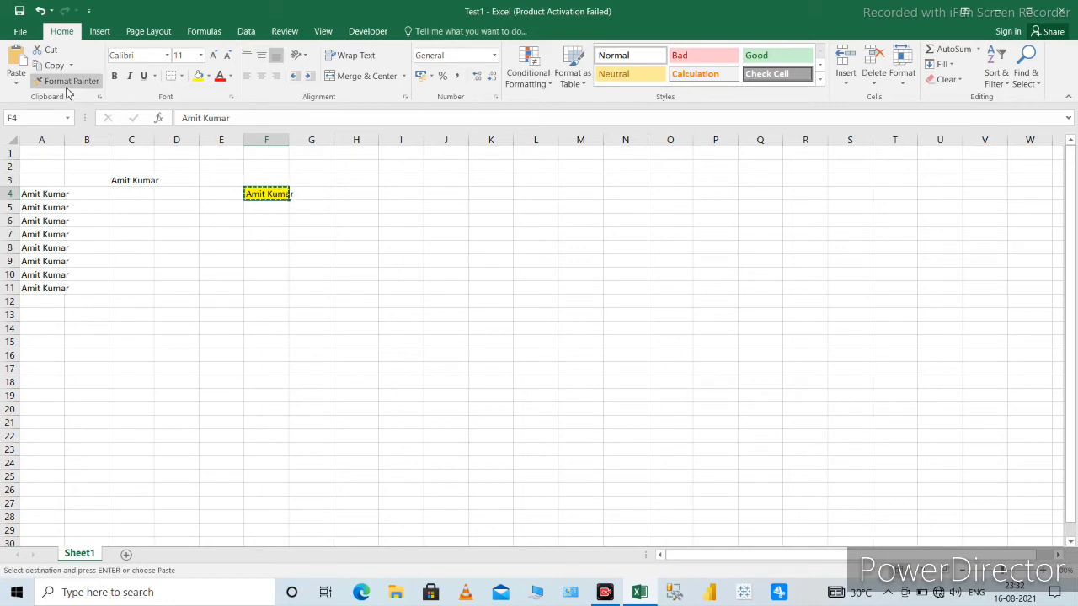
{"action": "left_click", "coordinate": [67, 85]}
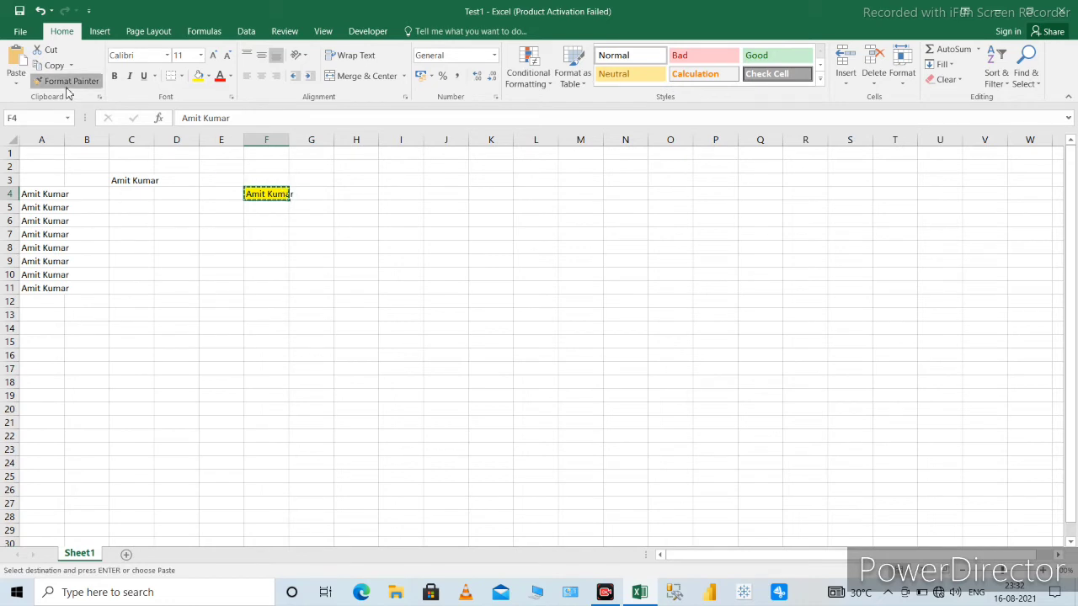
{"action": "left_click", "coordinate": [50, 194]}
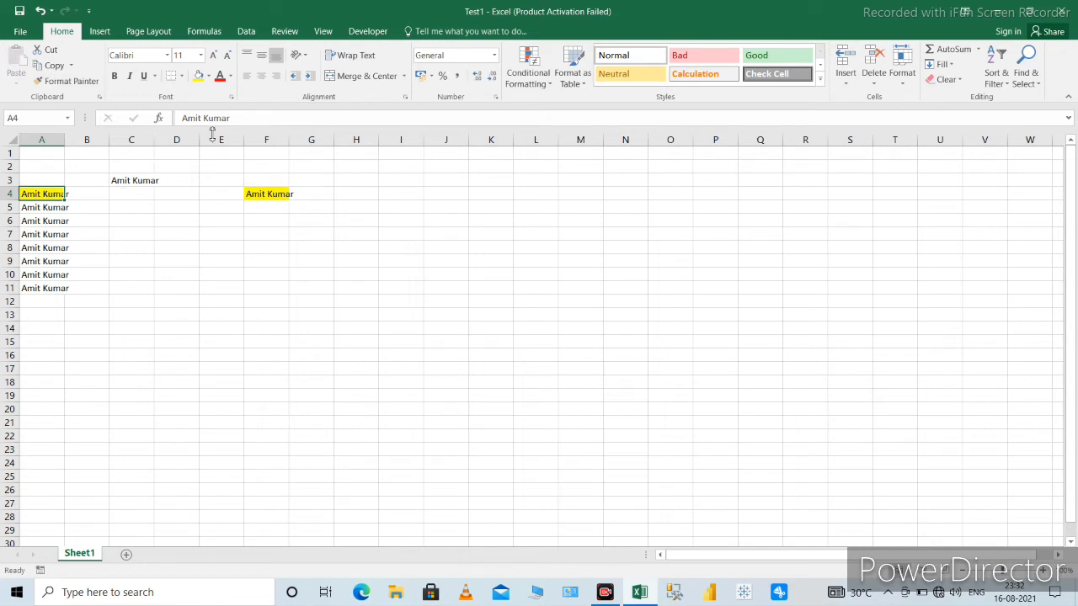
{"action": "left_click", "coordinate": [261, 192]}
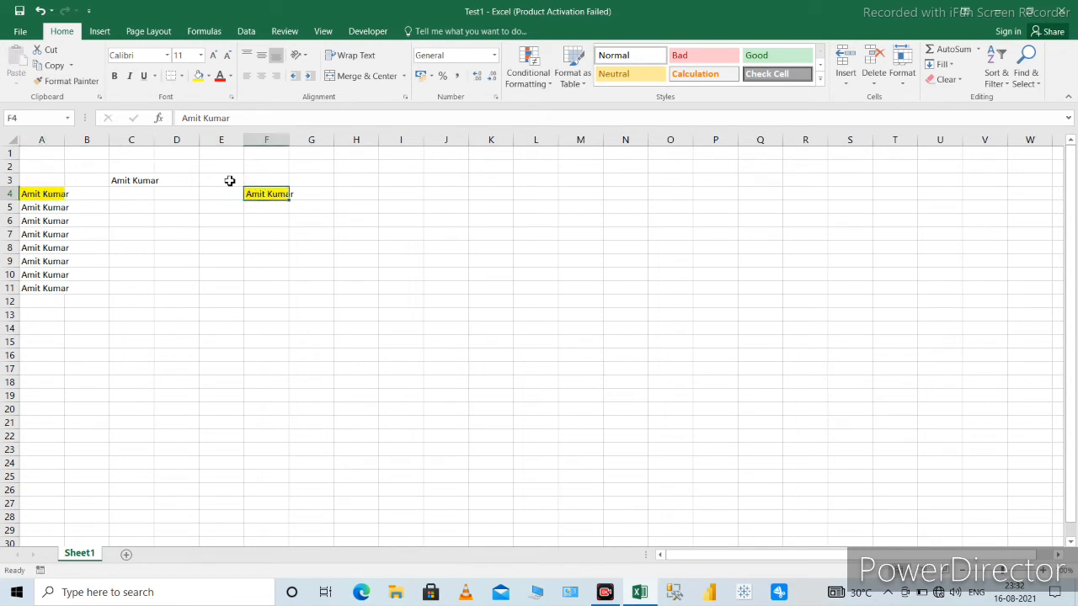
{"action": "left_click", "coordinate": [54, 66]}
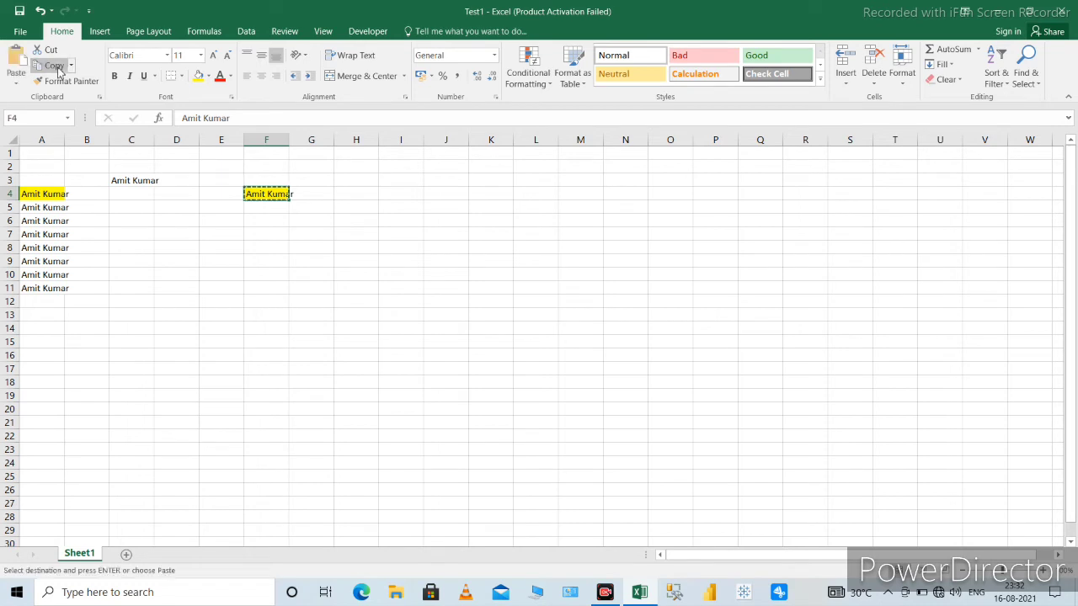
{"action": "left_click", "coordinate": [66, 81]}
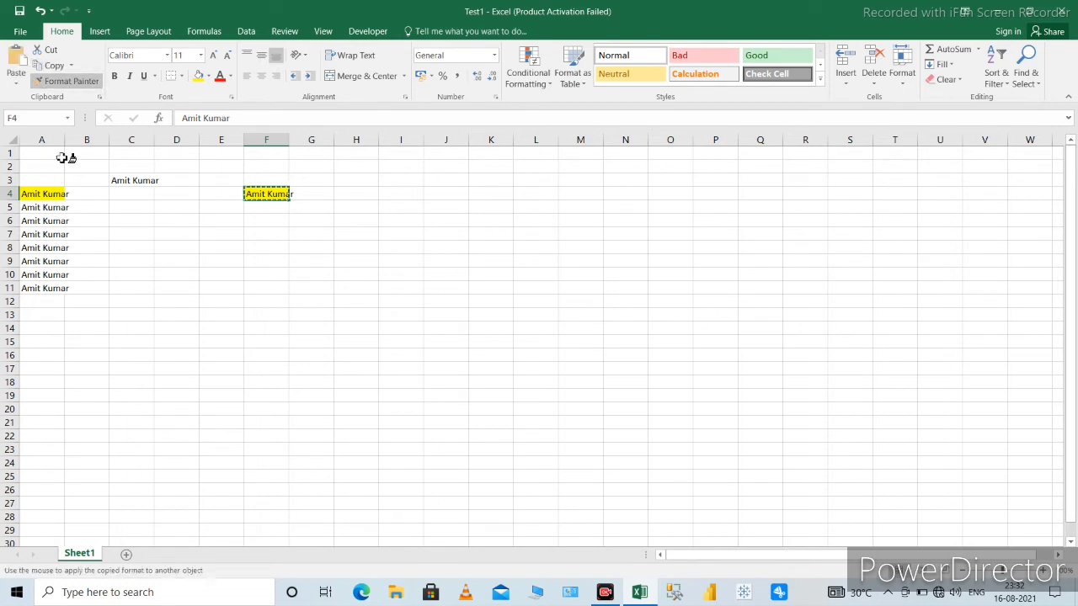
{"action": "key", "text": "Escape"}
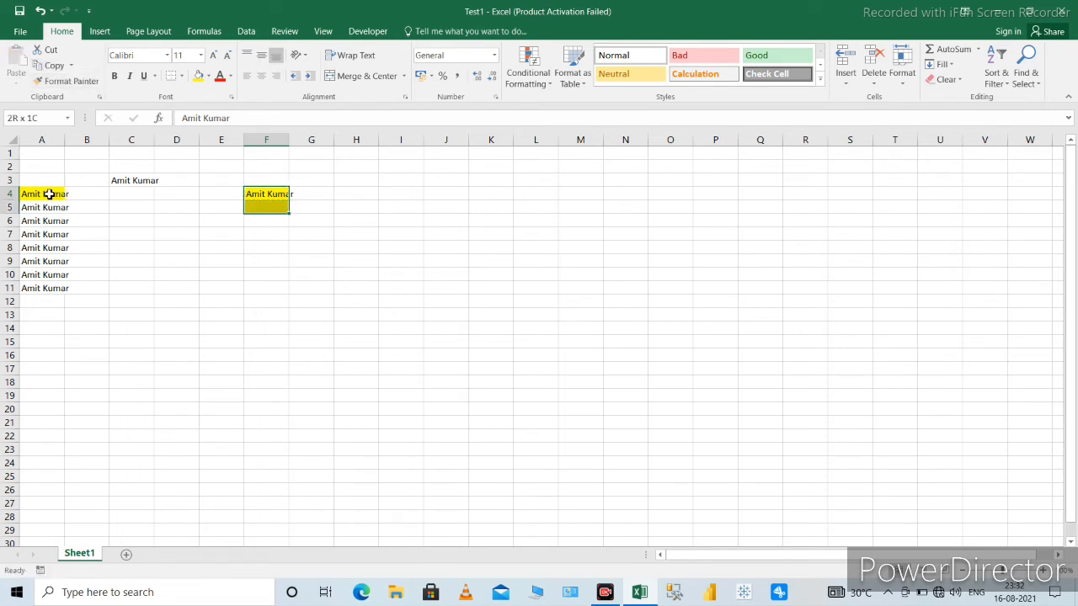
{"action": "key", "text": "Left"}
{"action": "key", "text": "Down"}
{"action": "key", "text": "Left"}
{"action": "key", "text": "Home"}
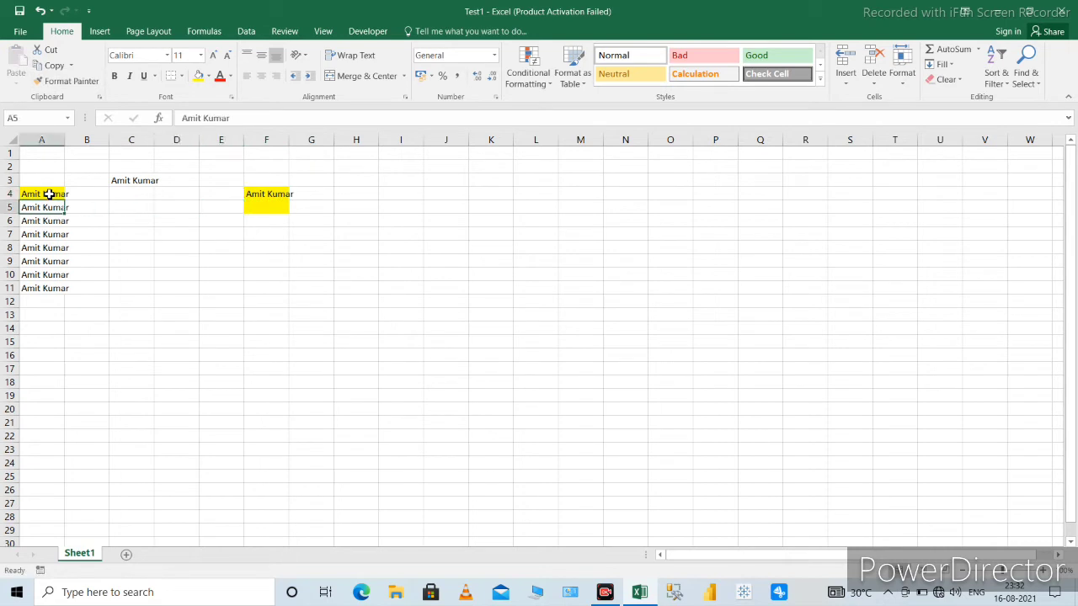
{"action": "key", "text": "Up"}
{"action": "key", "text": "Right"}
{"action": "key", "text": "Right"}
{"action": "key", "text": "Right"}
{"action": "key", "text": "Right"}
{"action": "key", "text": "Right"}
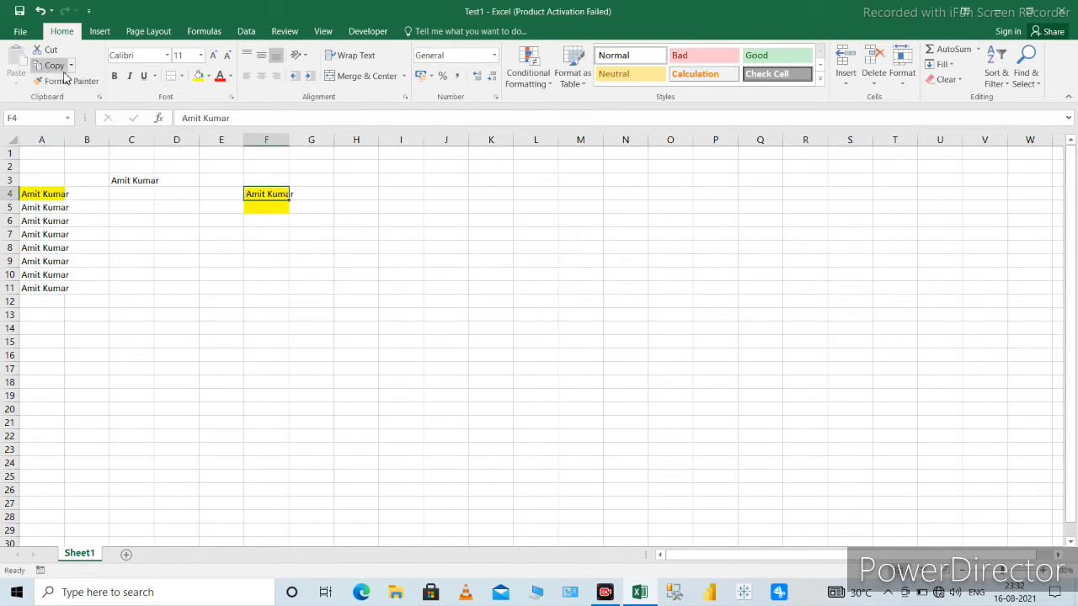
{"action": "left_click", "coordinate": [284, 232]}
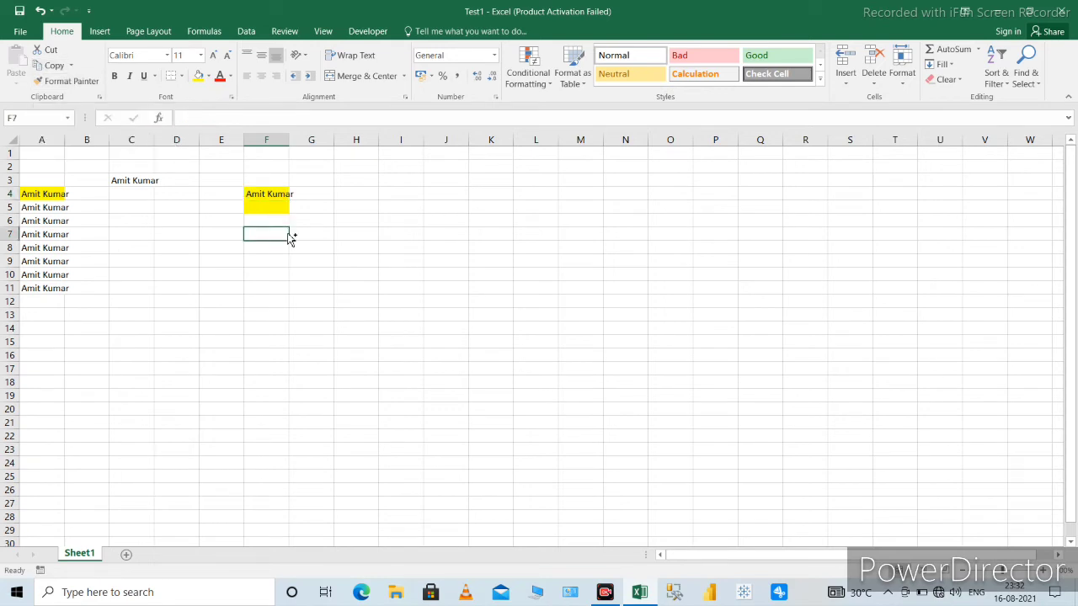
{"action": "key", "text": "ctrl+c"}
{"action": "key", "text": "Up"}
{"action": "key", "text": "Up"}
{"action": "key", "text": "ctrl+v"}
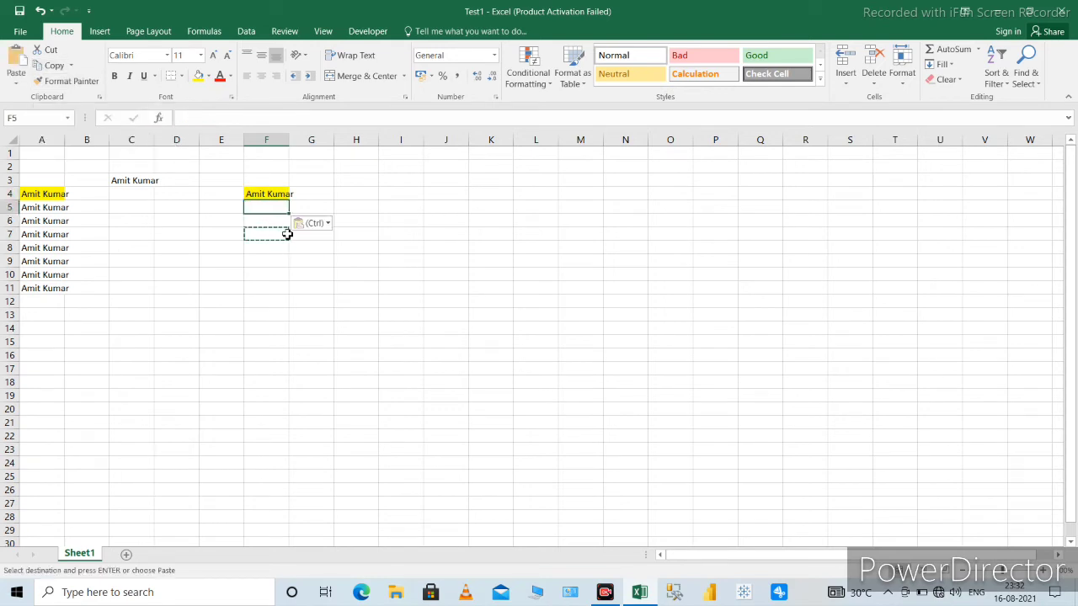
{"action": "key", "text": "Up"}
{"action": "key", "text": "Escape"}
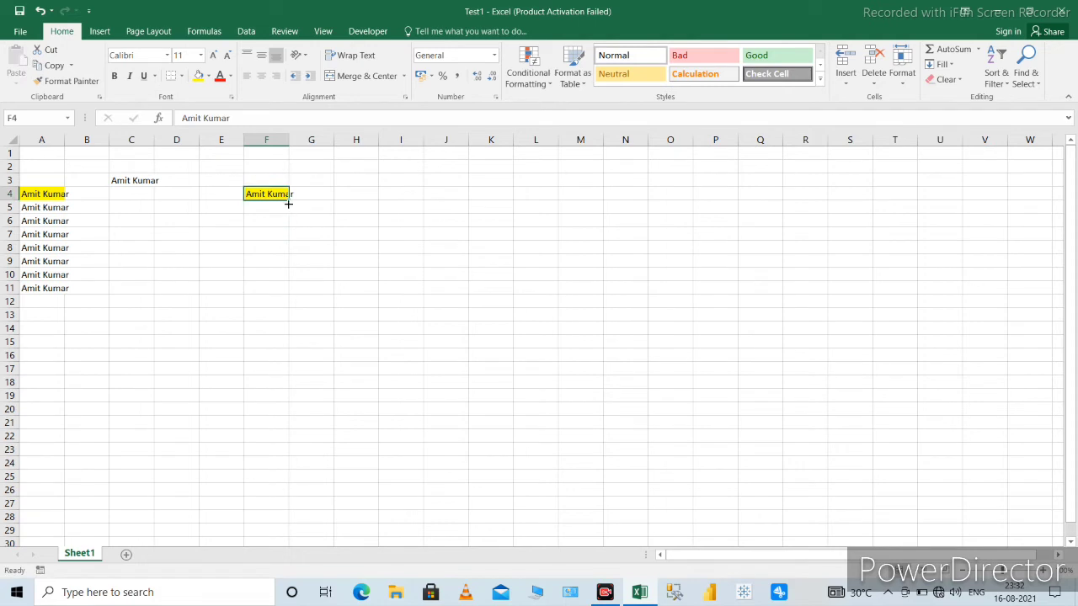
{"action": "left_click", "coordinate": [65, 82]}
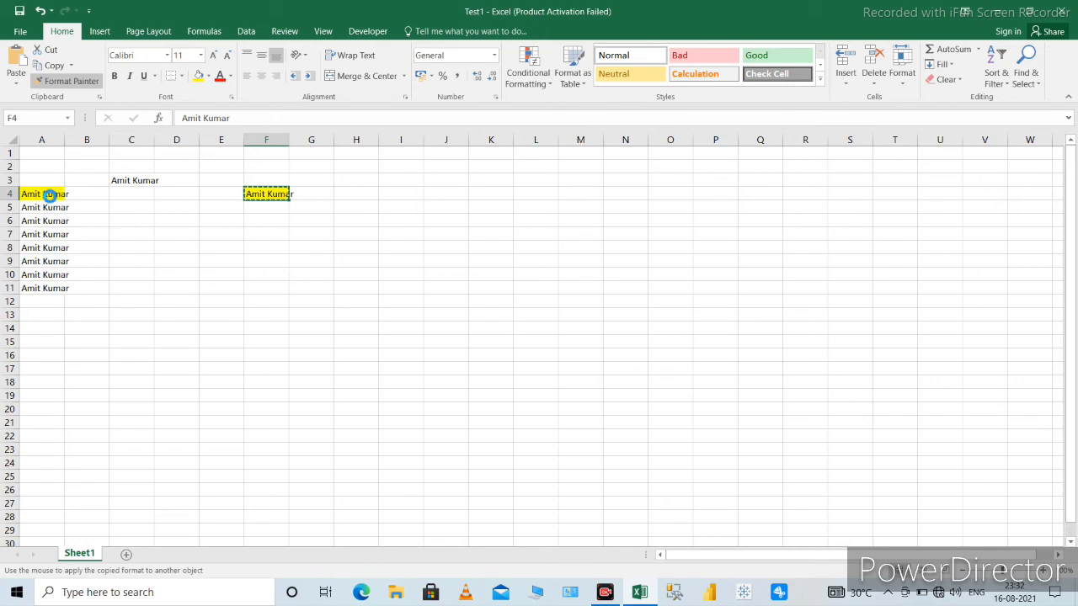
{"action": "key", "text": "Right"}
{"action": "key", "text": "Right"}
{"action": "key", "text": "Right"}
{"action": "key", "text": "Right"}
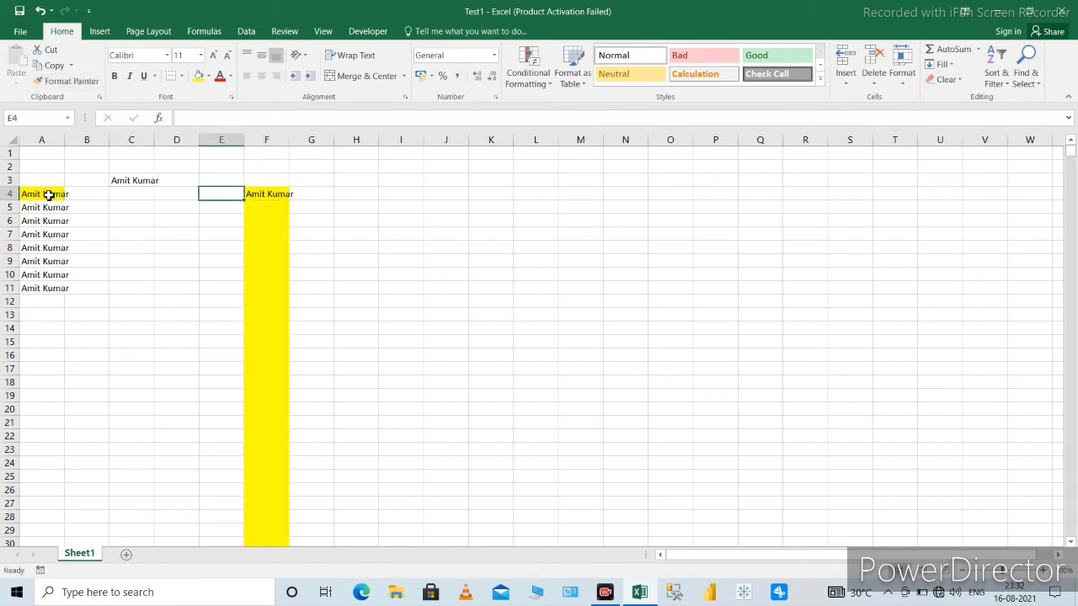
{"action": "key", "text": "Right"}
{"action": "key", "text": "Down"}
{"action": "key", "text": "Up"}
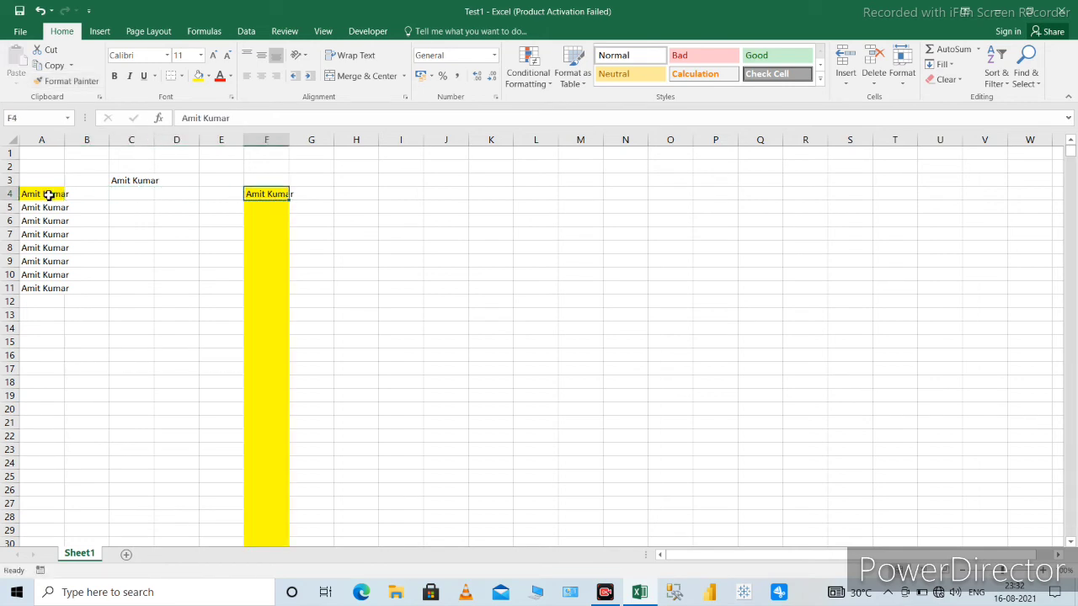
{"action": "key", "text": "Down"}
{"action": "key", "text": "Up"}
{"action": "key", "text": "Down"}
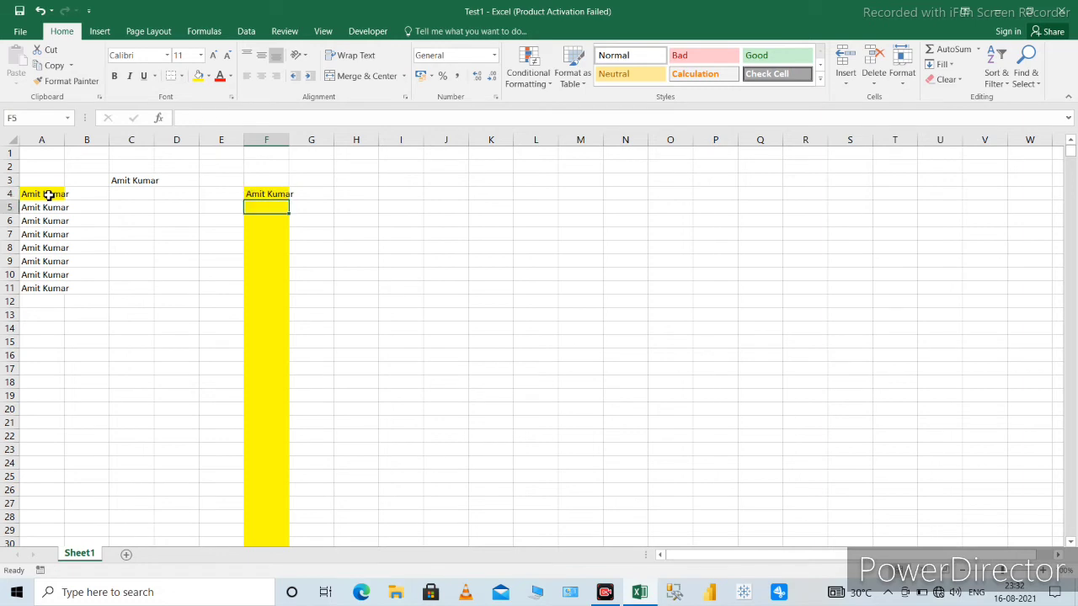
{"action": "key", "text": "ctrl+Down"}
{"action": "key", "text": "ctrl+Up"}
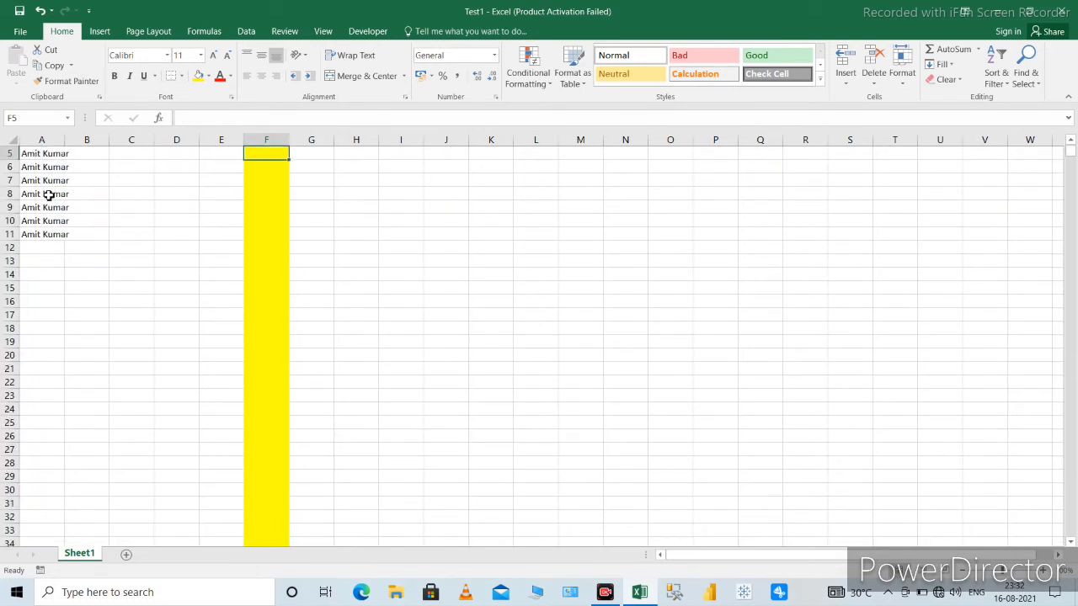
{"action": "key", "text": "Up"}
{"action": "key", "text": "Left"}
{"action": "key", "text": "Down"}
{"action": "key", "text": "ctrl+c"}
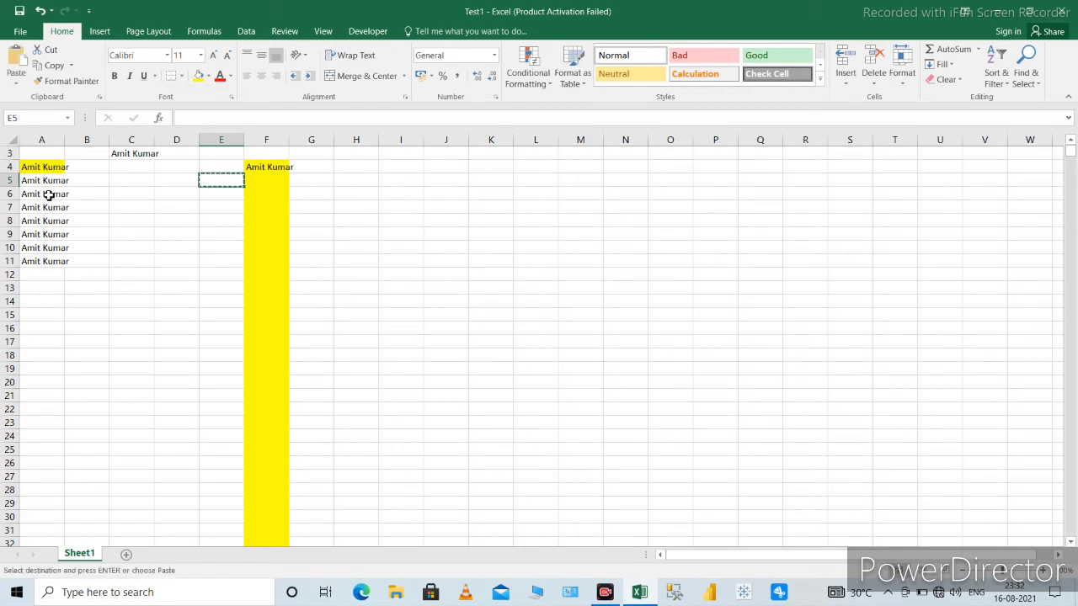
{"action": "key", "text": "Right"}
{"action": "key", "text": "ctrl+shift+Down"}
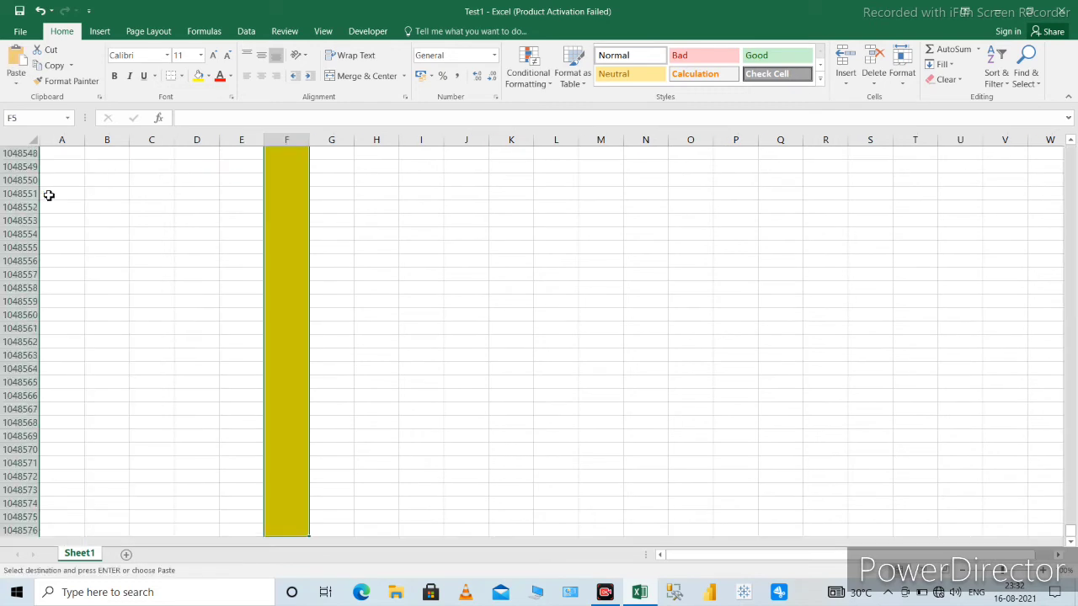
{"action": "key", "text": "ctrl+BackSpace"}
{"action": "key", "text": "Return"}
{"action": "key", "text": "Down"}
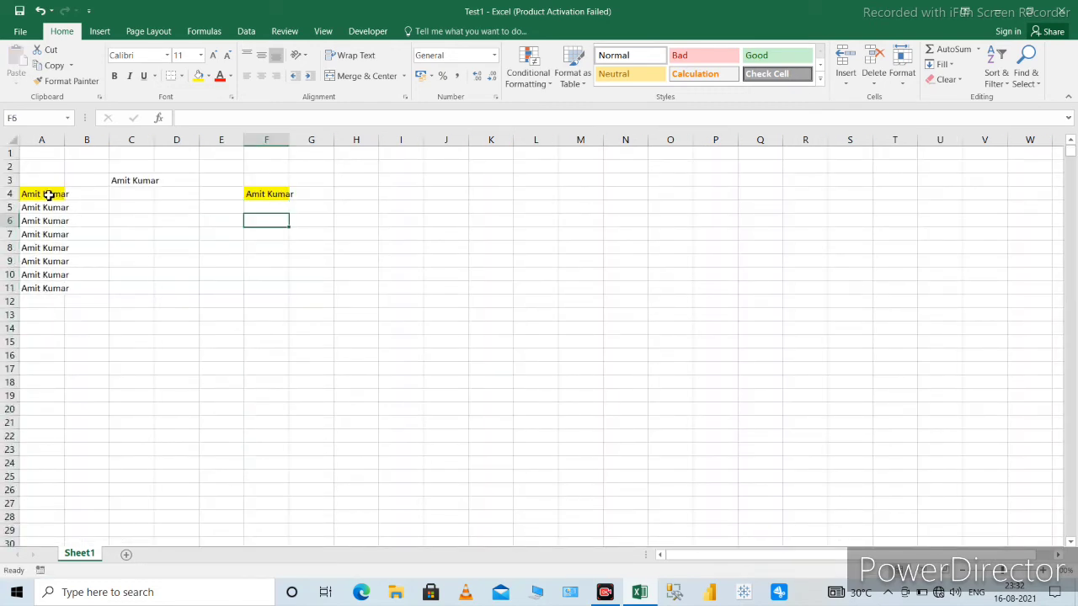
{"action": "key", "text": "Left"}
{"action": "key", "text": "Left"}
{"action": "key", "text": "Left"}
{"action": "key", "text": "Up"}
{"action": "key", "text": "Up"}
{"action": "key", "text": "Right"}
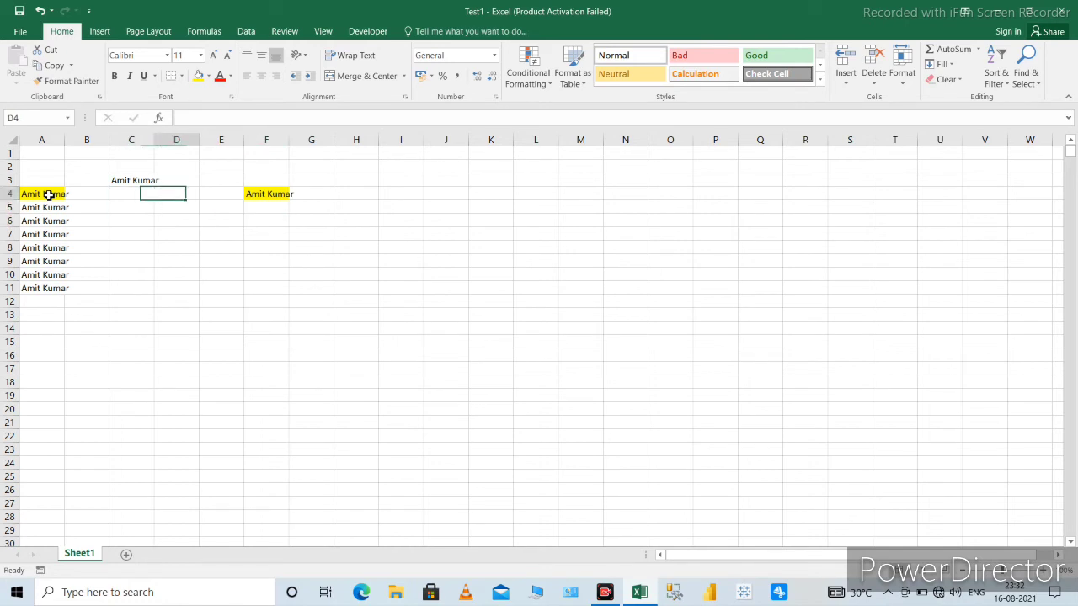
{"action": "key", "text": "Right"}
{"action": "key", "text": "Right"}
{"action": "key", "text": "Left"}
{"action": "key", "text": "Left"}
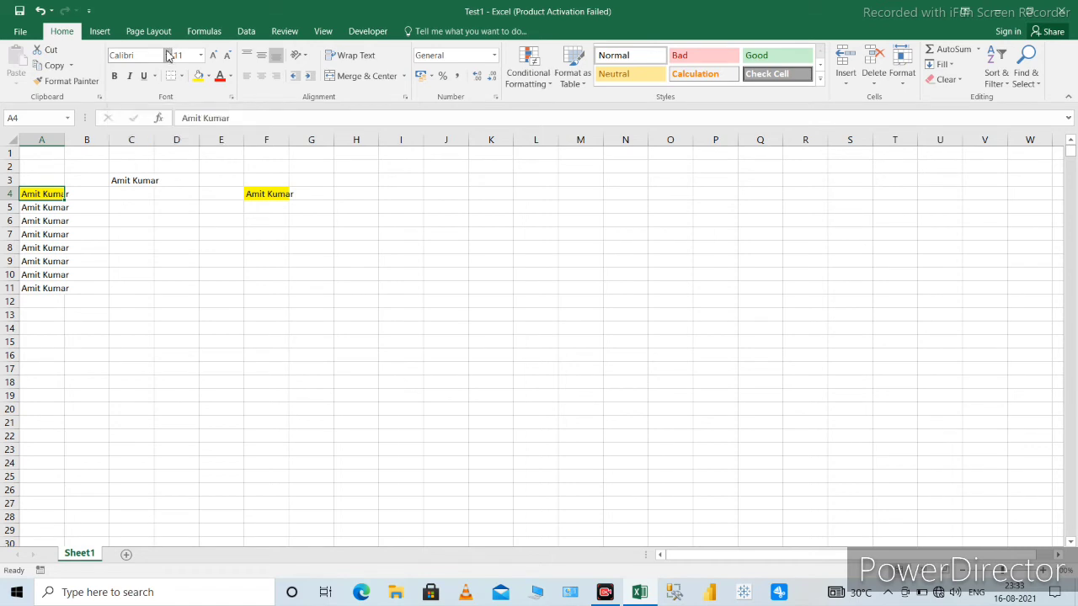
- Set the entries in A4:A11 to the Arial Black font
{"action": "left_click", "coordinate": [168, 55]}
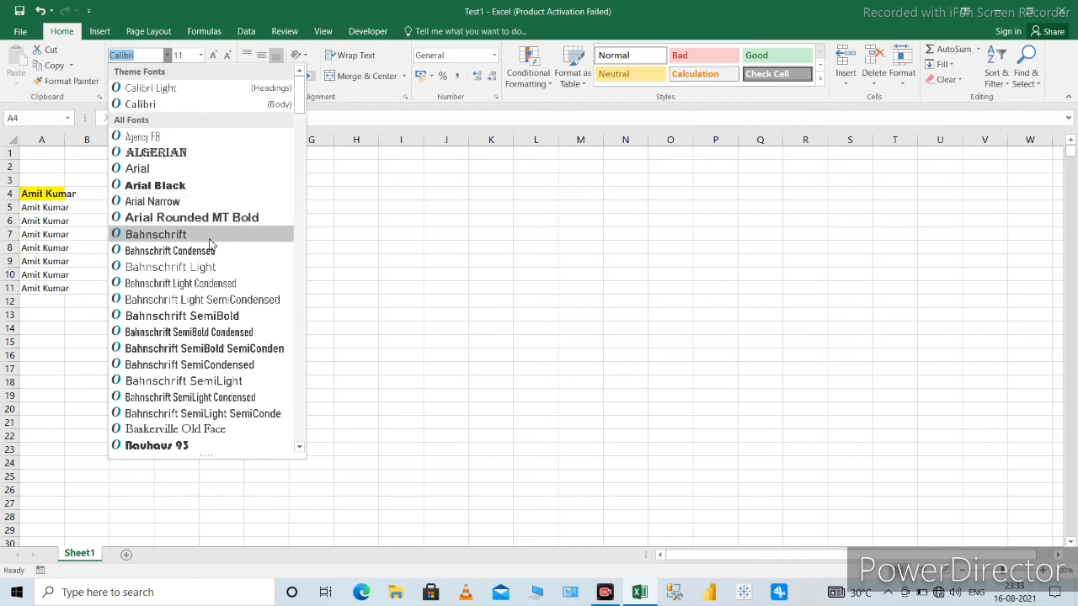
{"action": "left_click", "coordinate": [39, 195]}
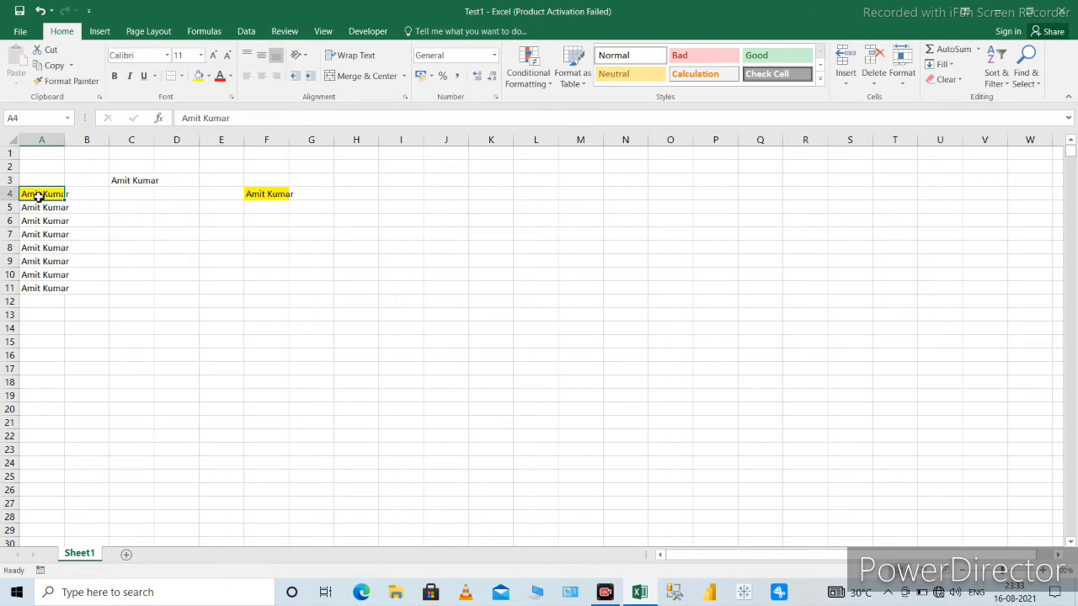
{"action": "left_click_drag", "start_coordinate": [39, 195], "coordinate": [40, 288]}
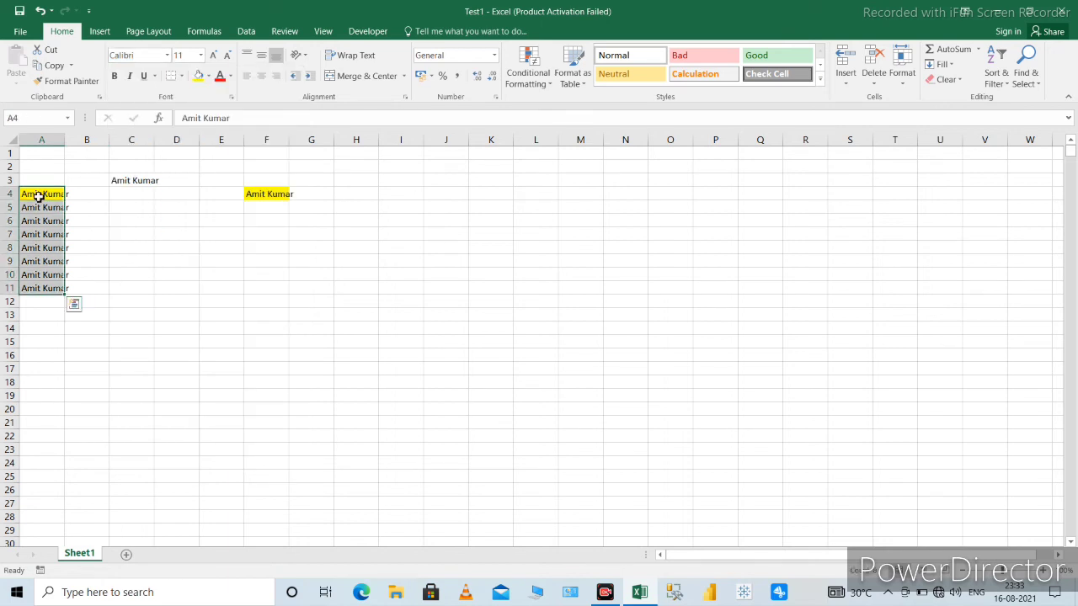
{"action": "left_click", "coordinate": [201, 55]}
{"action": "left_click", "coordinate": [168, 55]}
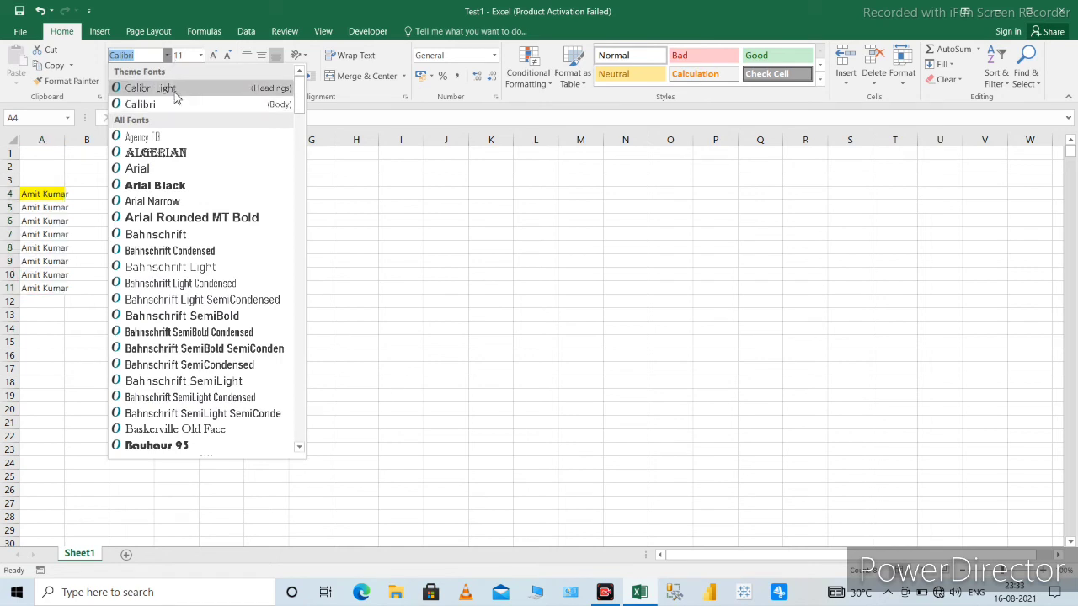
{"action": "left_click", "coordinate": [172, 187]}
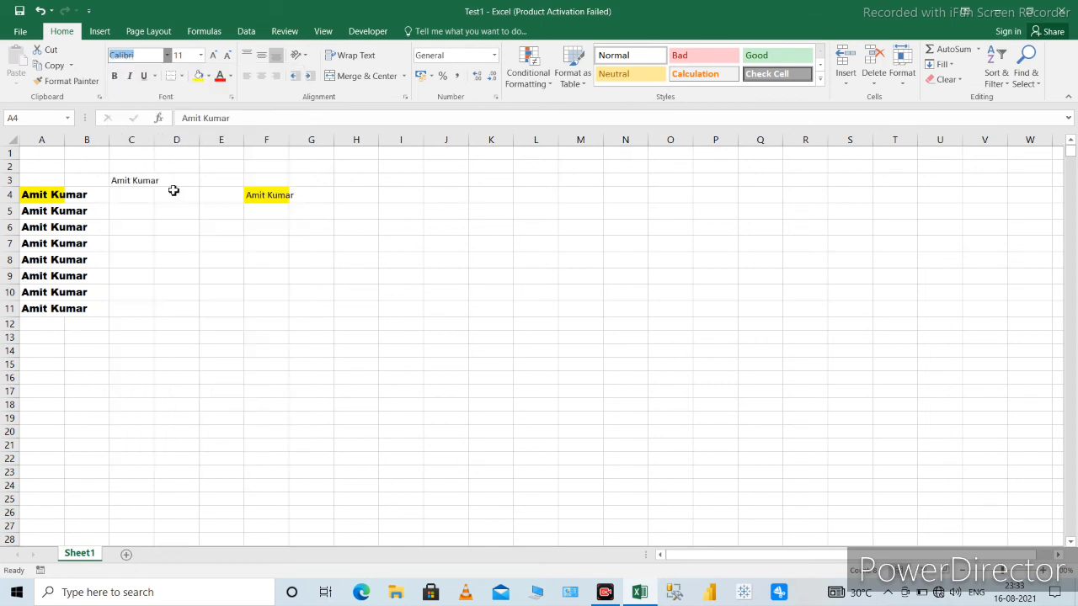
- AutoFit column A's width to its entries with Alt+O, C, A
{"action": "key", "text": "alt+o"}
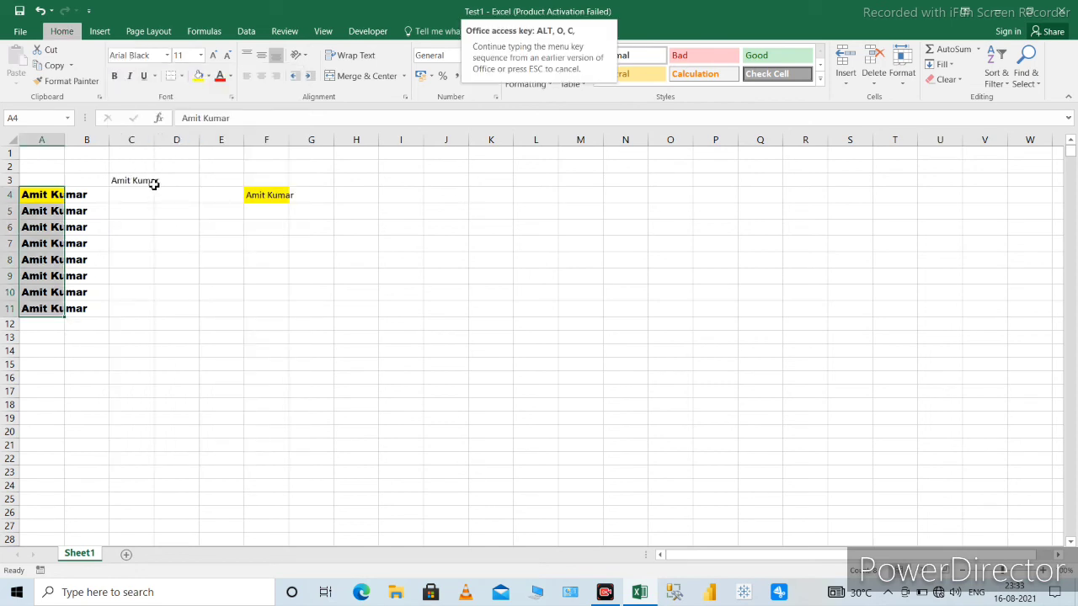
{"action": "key", "text": "c"}
{"action": "key", "text": "a"}
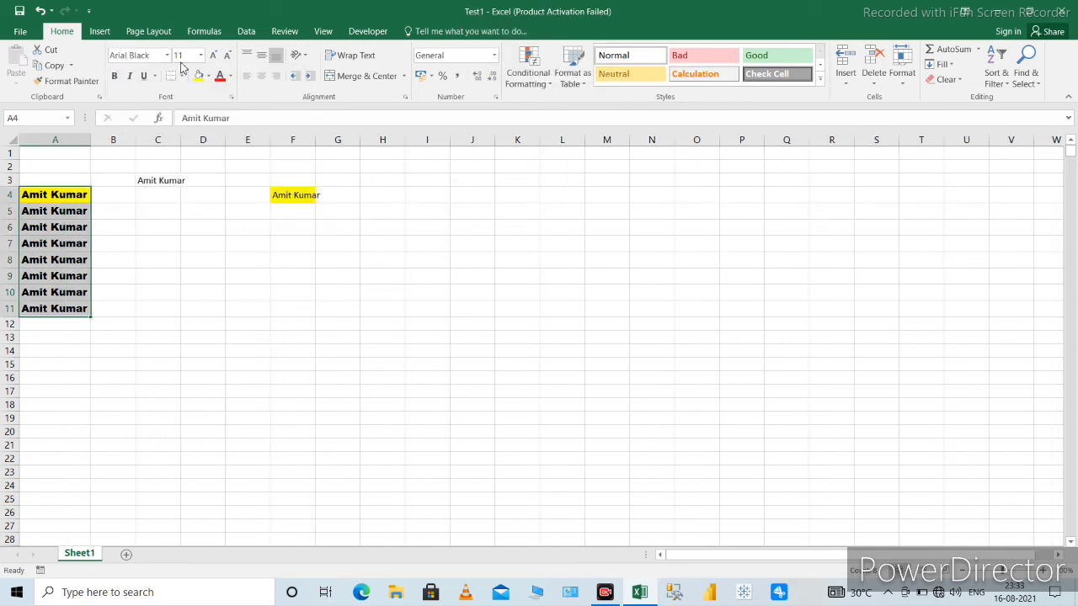
{"action": "left_click", "coordinate": [183, 56]}
- Enlarge the A4:A11 text to font size 24 with the font size buttons
{"action": "left_click", "coordinate": [202, 57]}
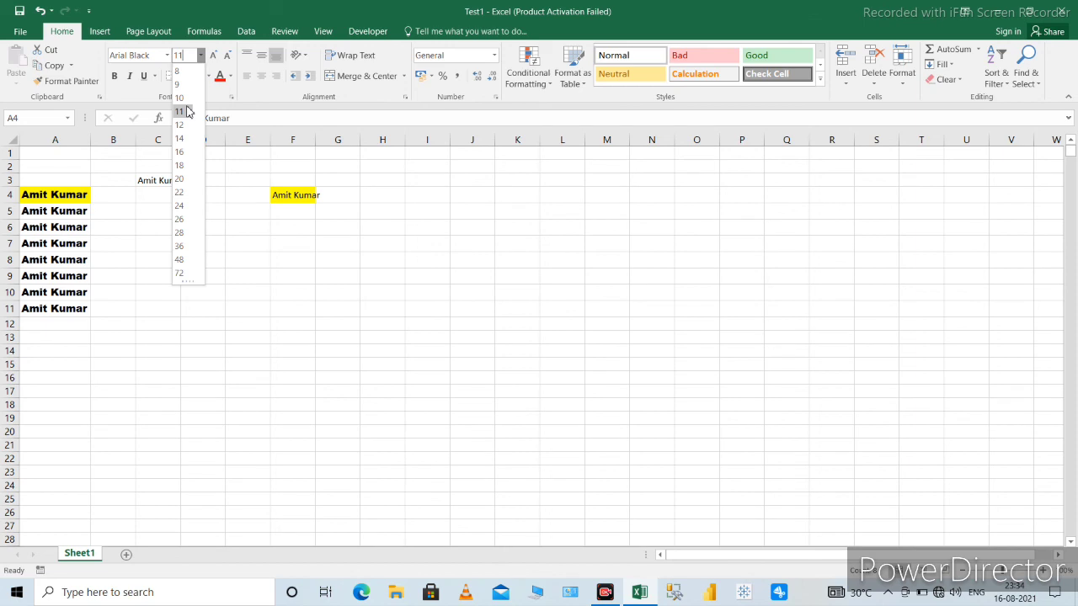
{"action": "left_click", "coordinate": [217, 66]}
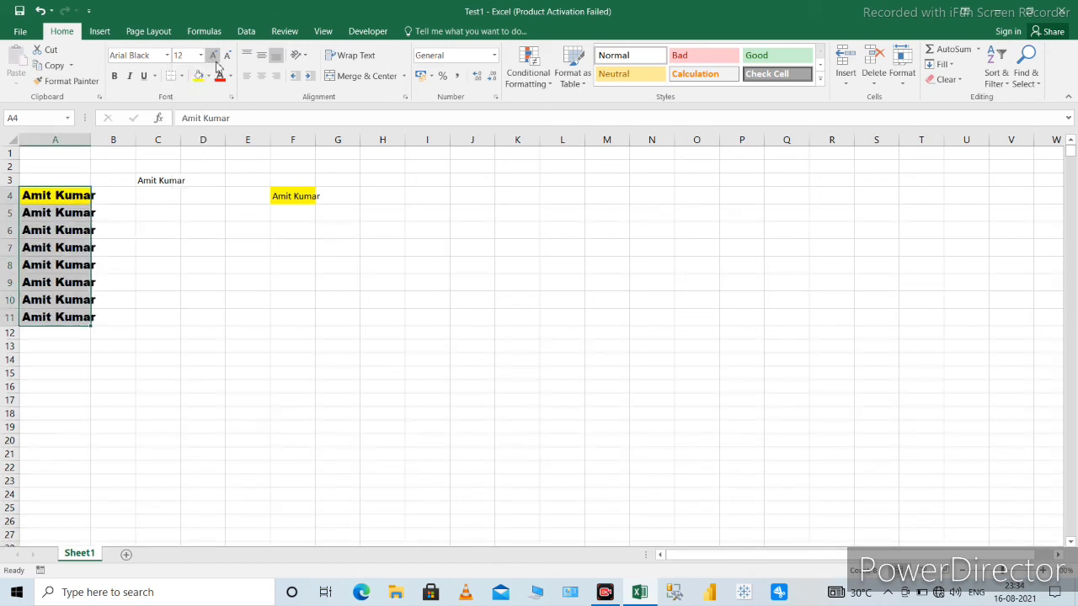
{"action": "left_click", "coordinate": [229, 57]}
{"action": "left_click", "coordinate": [227, 57]}
{"action": "left_click", "coordinate": [227, 57]}
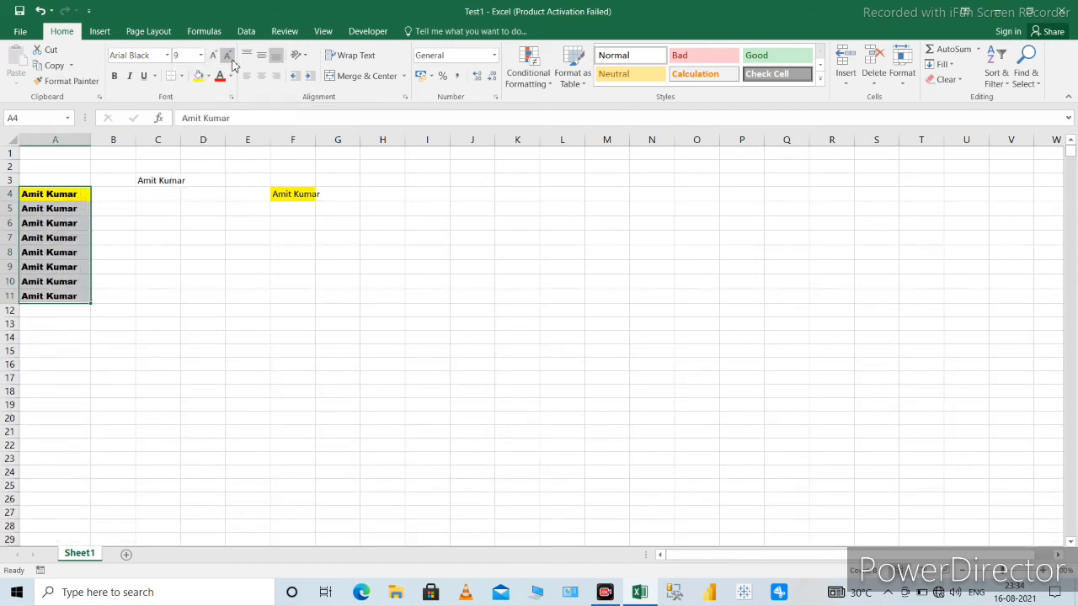
{"action": "left_click", "coordinate": [227, 58]}
{"action": "left_click", "coordinate": [227, 57]}
{"action": "left_click", "coordinate": [213, 56]}
{"action": "left_click", "coordinate": [213, 57]}
{"action": "left_click", "coordinate": [213, 56]}
{"action": "left_click", "coordinate": [213, 56]}
{"action": "left_click", "coordinate": [213, 57]}
{"action": "left_click", "coordinate": [213, 57]}
{"action": "left_click", "coordinate": [213, 56]}
{"action": "left_click", "coordinate": [213, 56]}
{"action": "left_click", "coordinate": [213, 56]}
{"action": "left_click", "coordinate": [213, 56]}
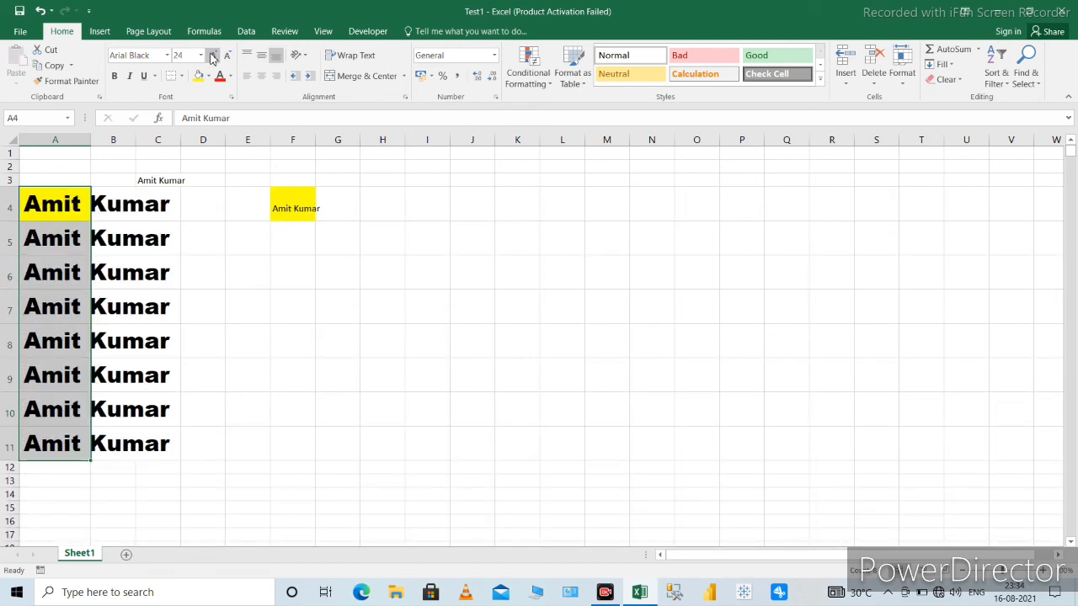